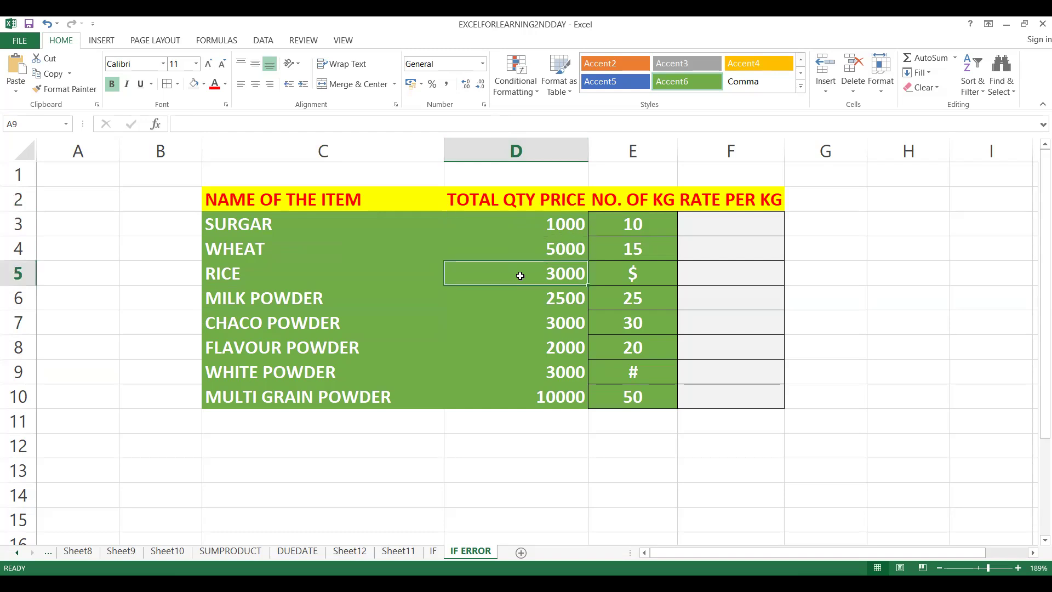
# Examine the total price and number-of-kg entries of the items, especially the kg cells for rice and white powder.
pyautogui.click(527, 364)
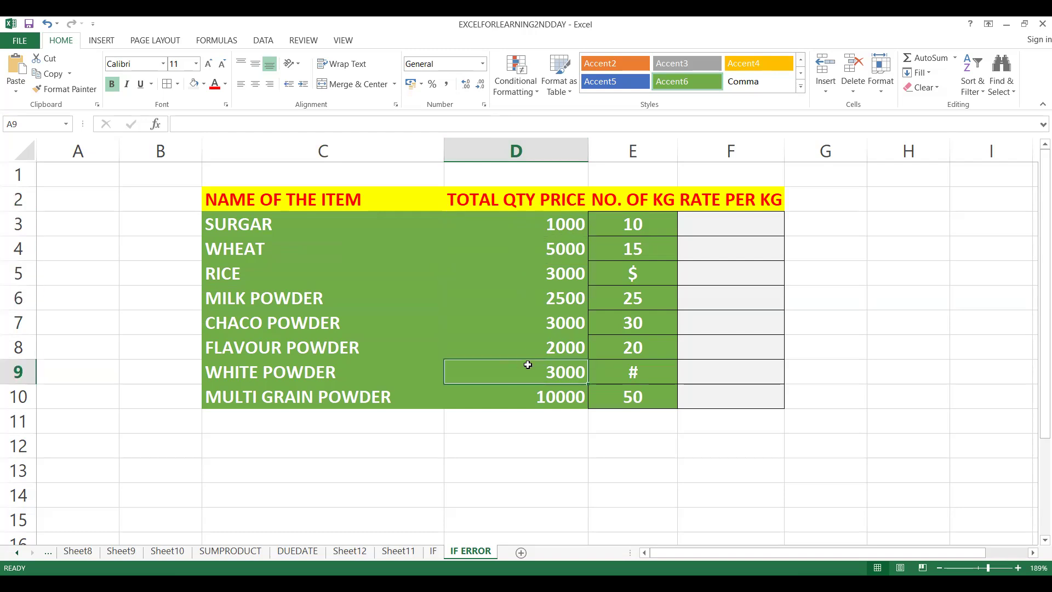
pyautogui.click(619, 222)
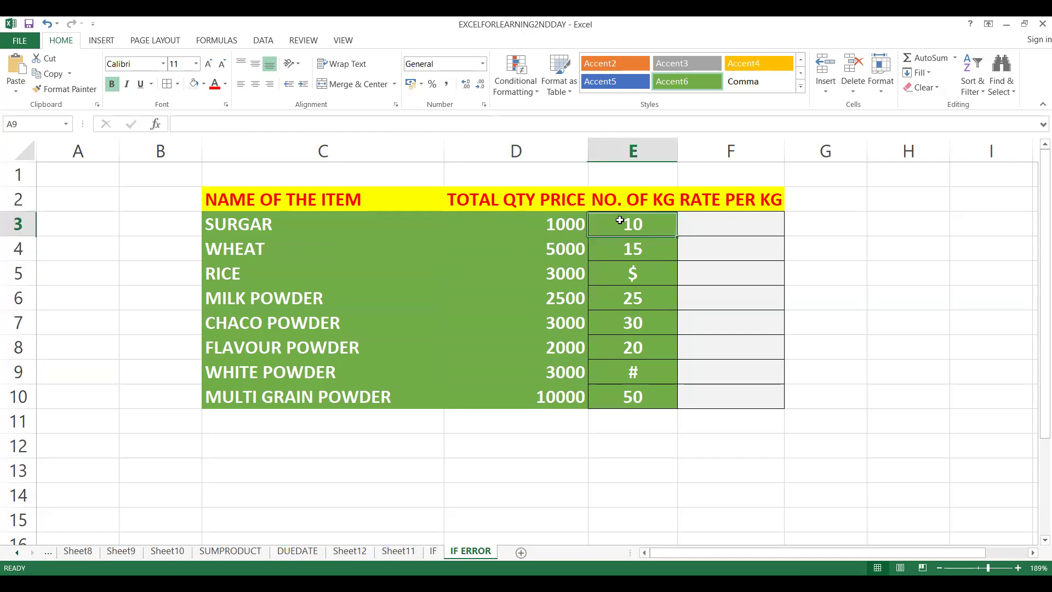
pyautogui.click(626, 150)
pyautogui.click(630, 219)
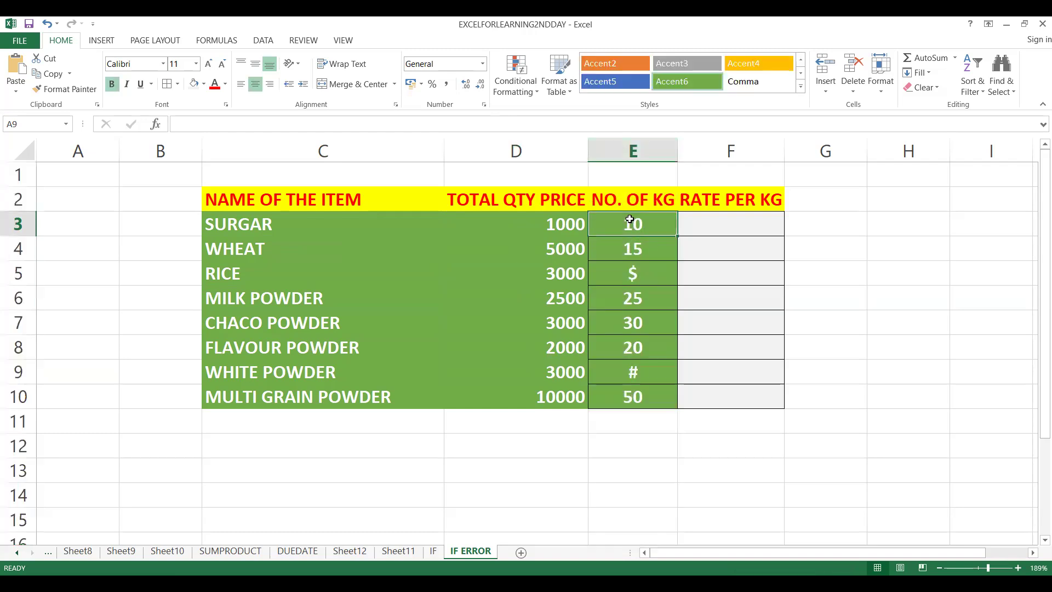
pyautogui.click(565, 219)
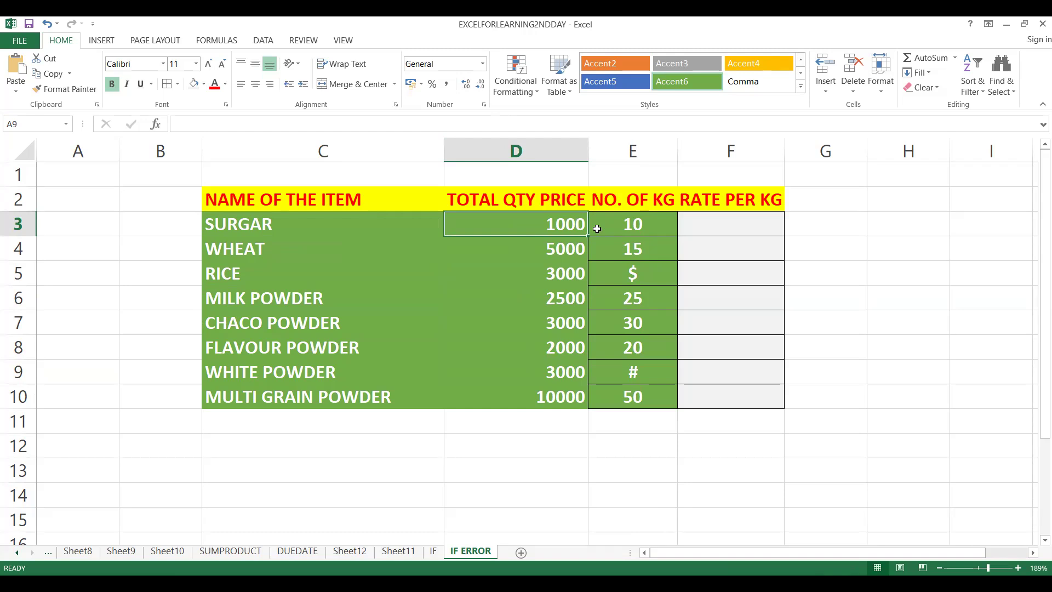
pyautogui.click(567, 240)
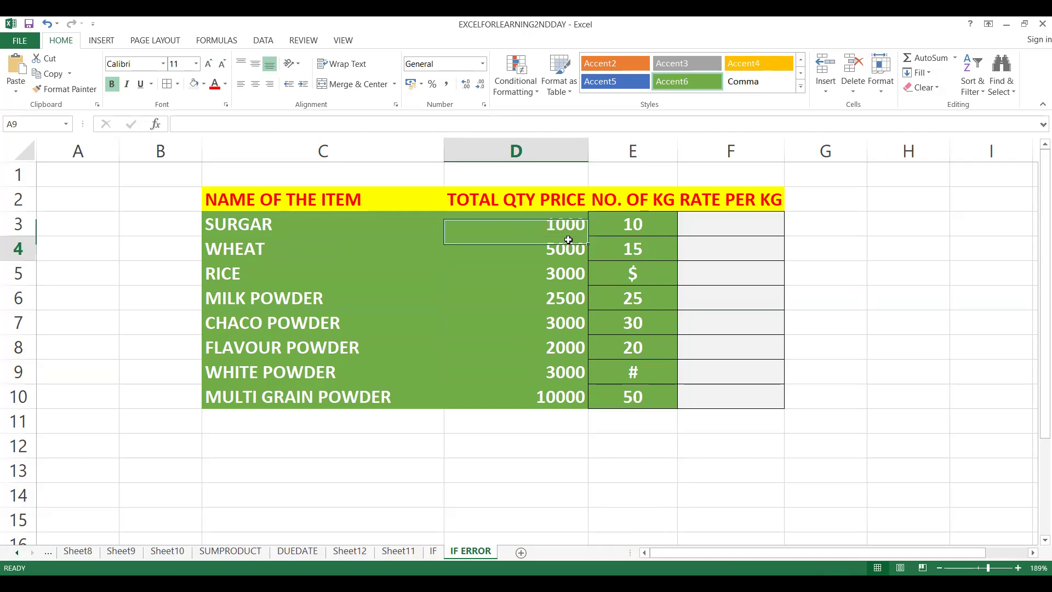
pyautogui.click(558, 291)
pyautogui.click(609, 270)
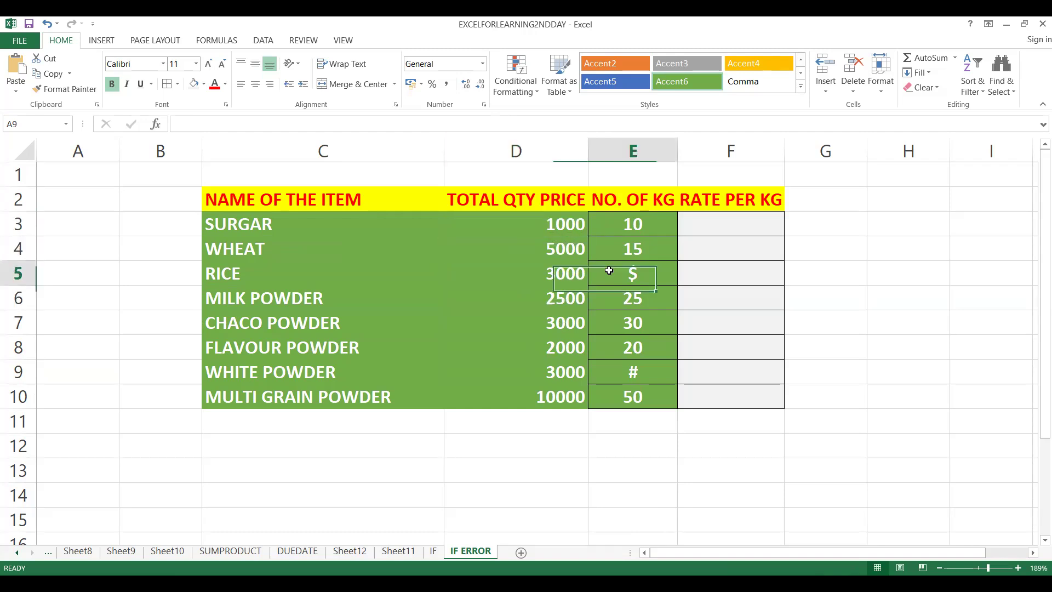
pyautogui.click(640, 323)
pyautogui.click(640, 373)
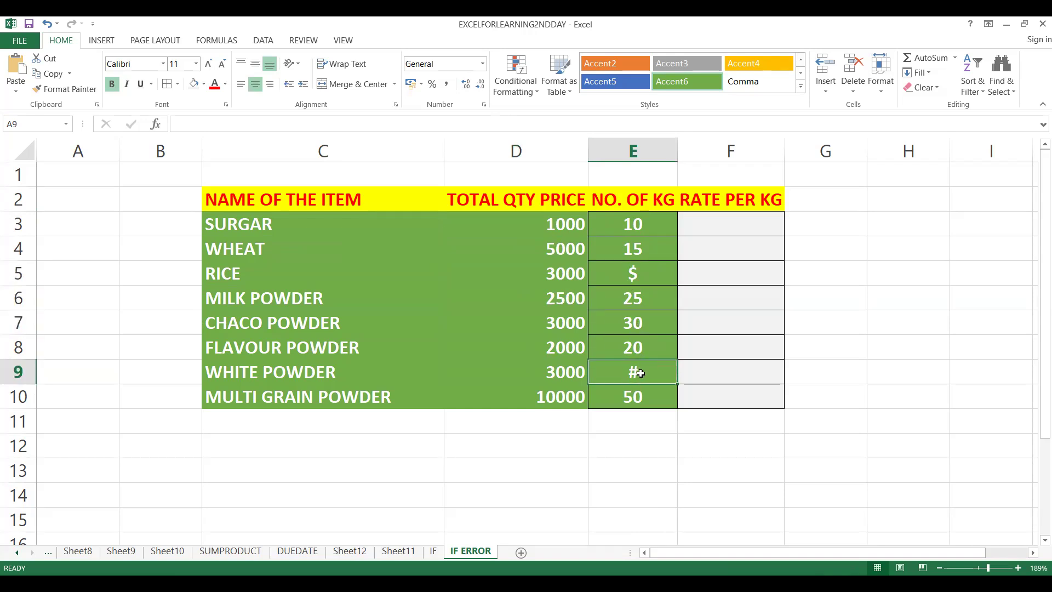
pyautogui.click(632, 273)
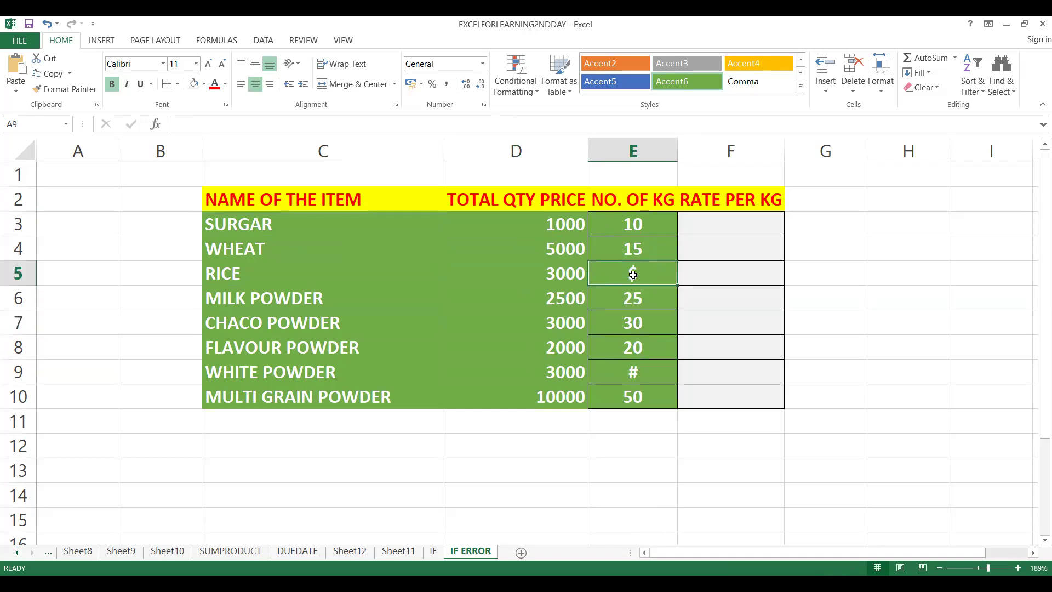
pyautogui.click(627, 376)
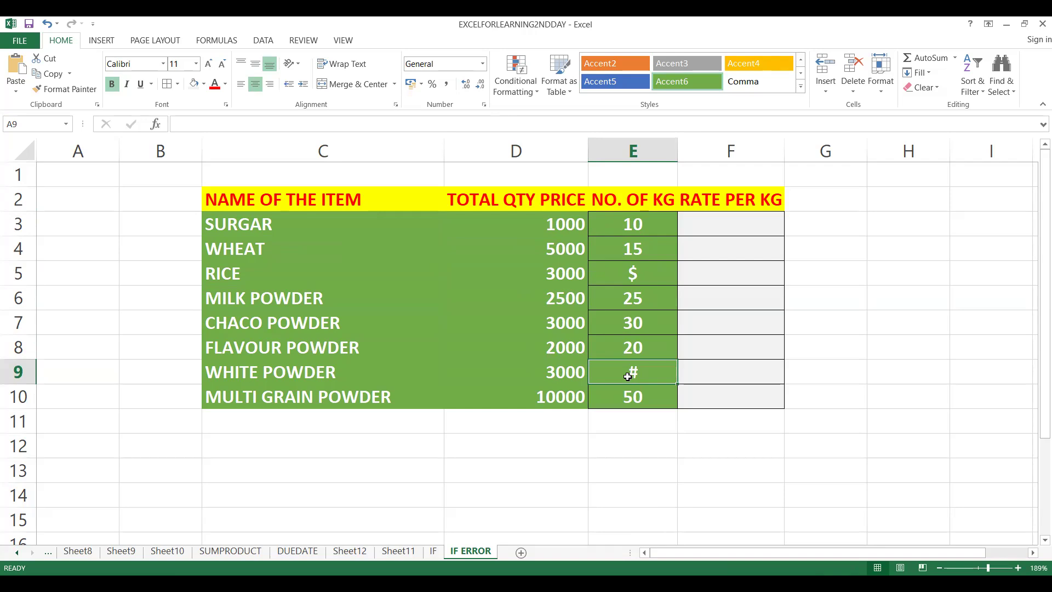
pyautogui.click(656, 270)
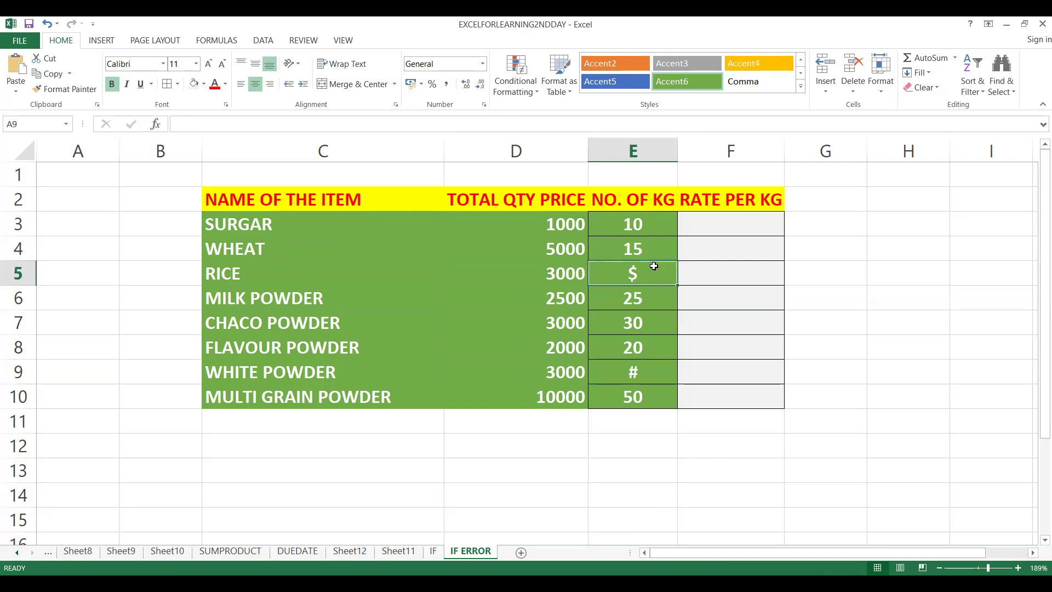
pyautogui.click(641, 243)
pyautogui.click(640, 227)
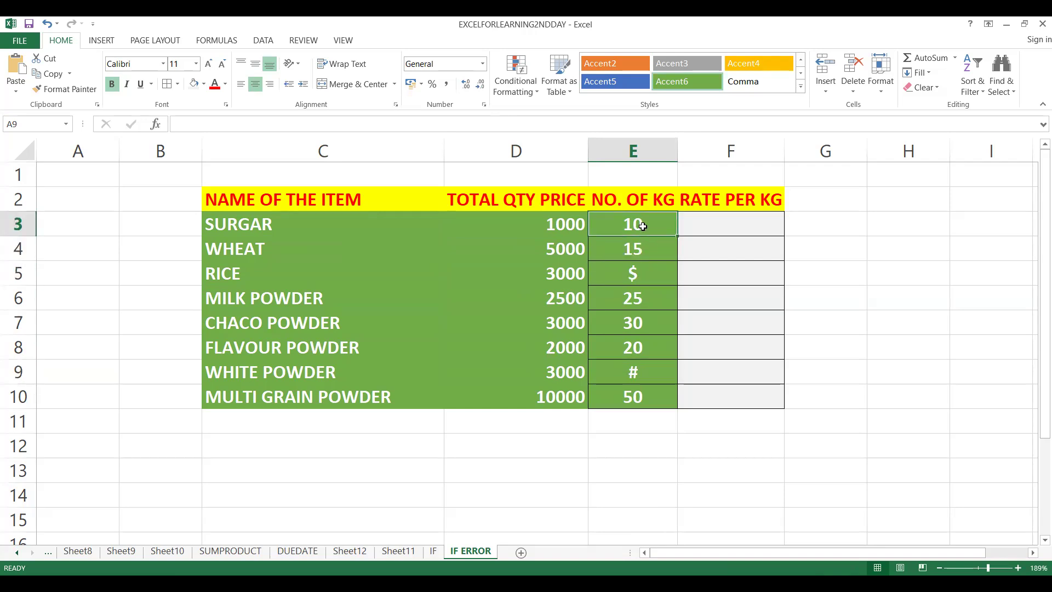
# Compare the total quantity price in D3 with the number of kg in E3 for the first item.
pyautogui.click(700, 227)
pyautogui.moveTo(540, 229); pyautogui.dragTo(616, 228)
pyautogui.click(629, 229)
pyautogui.click(559, 227)
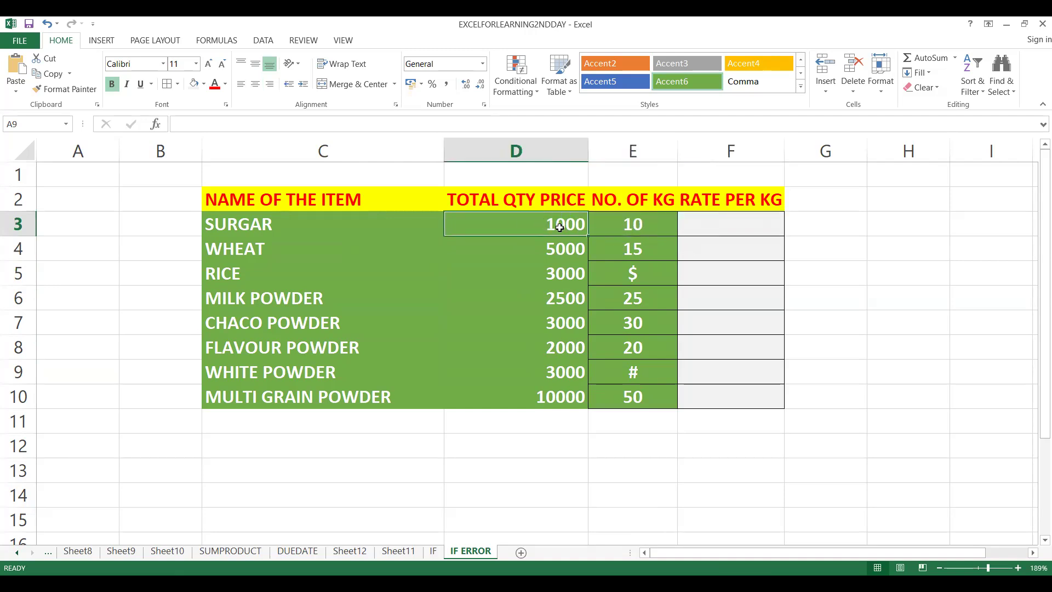
pyautogui.click(640, 220)
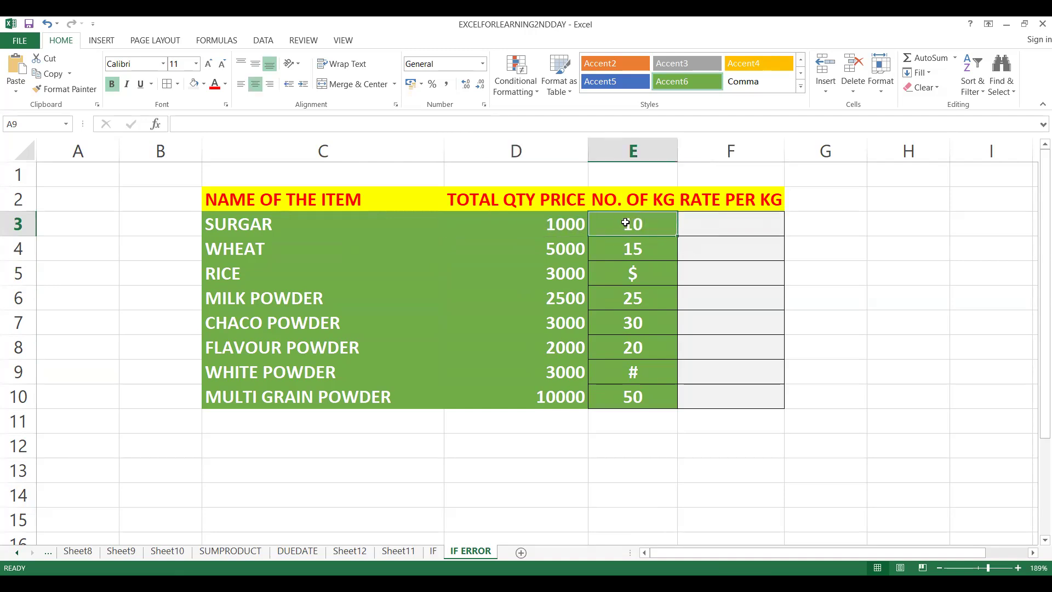
pyautogui.click(562, 227)
pyautogui.click(641, 226)
pyautogui.click(561, 227)
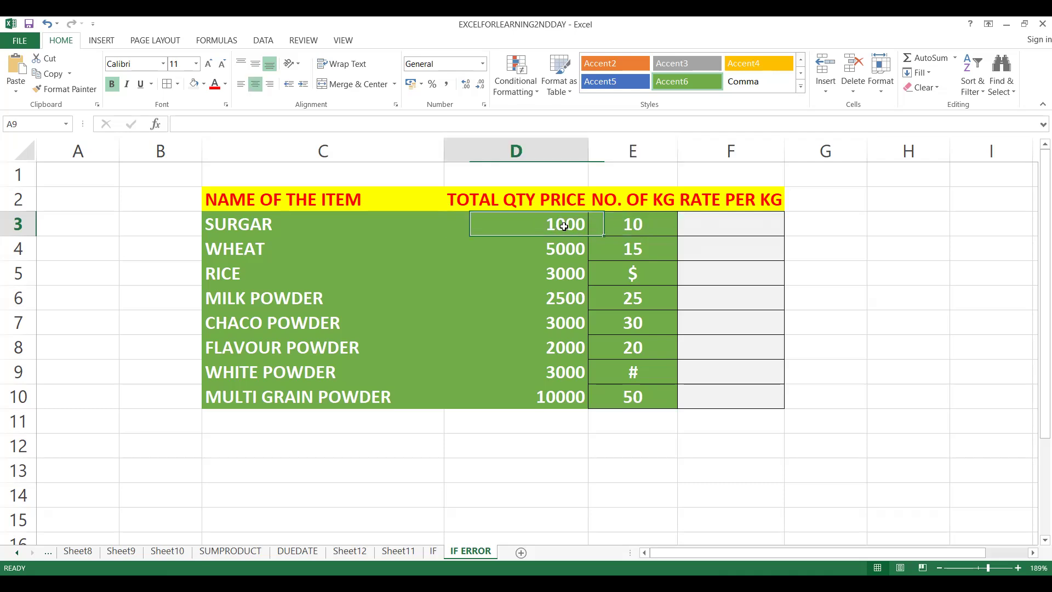
pyautogui.click(624, 226)
pyautogui.click(701, 225)
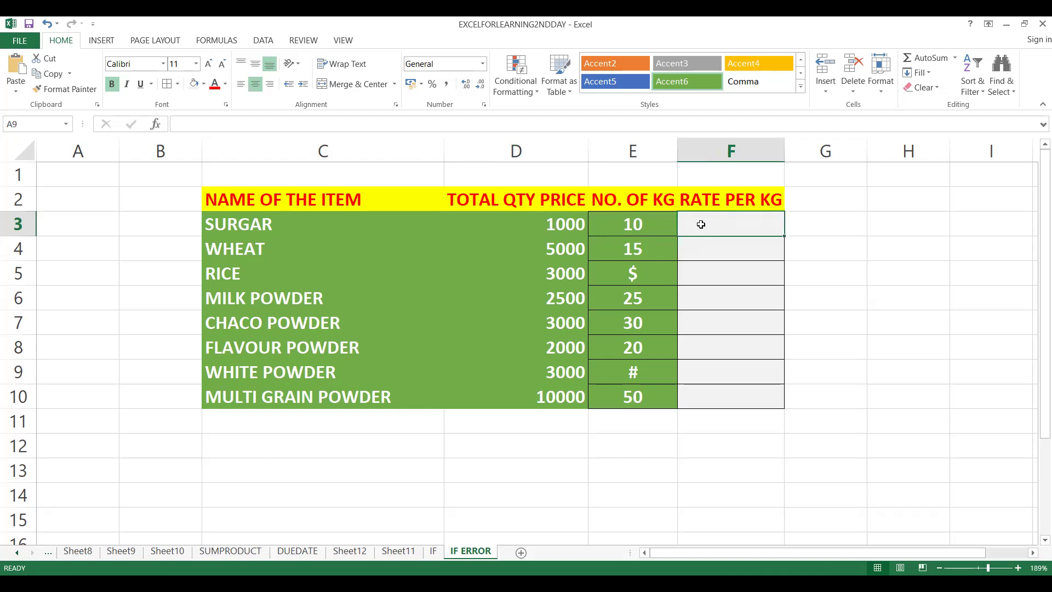
pyautogui.write('=')
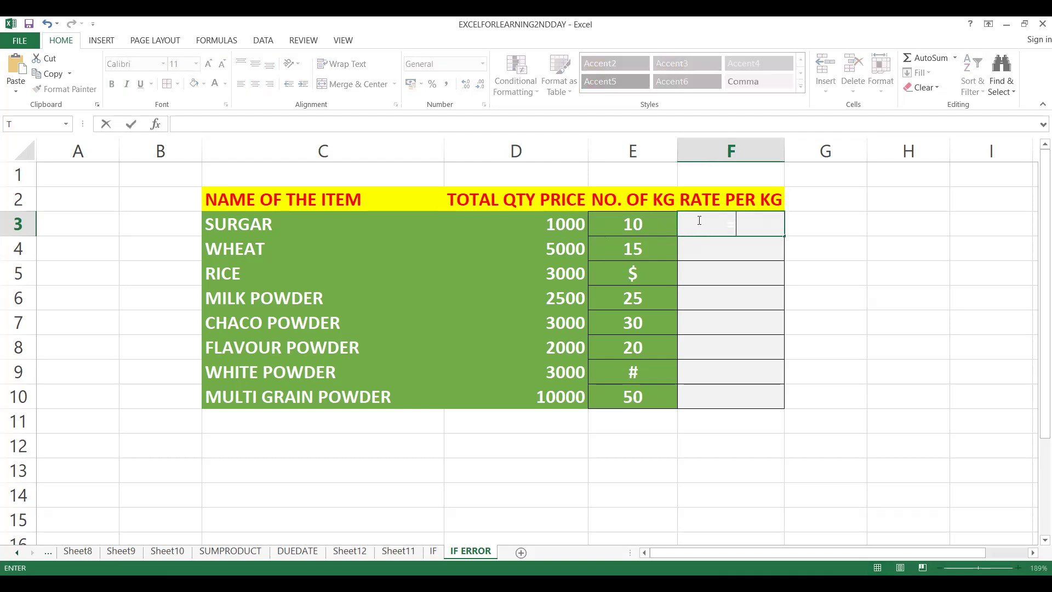
pyautogui.click(718, 151)
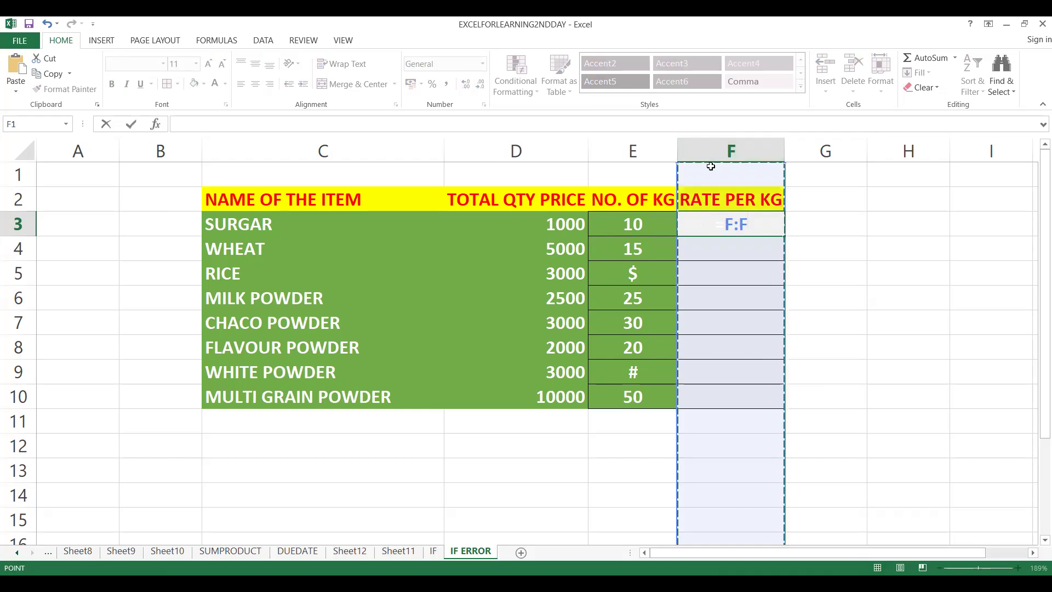
pyautogui.press('Escape')
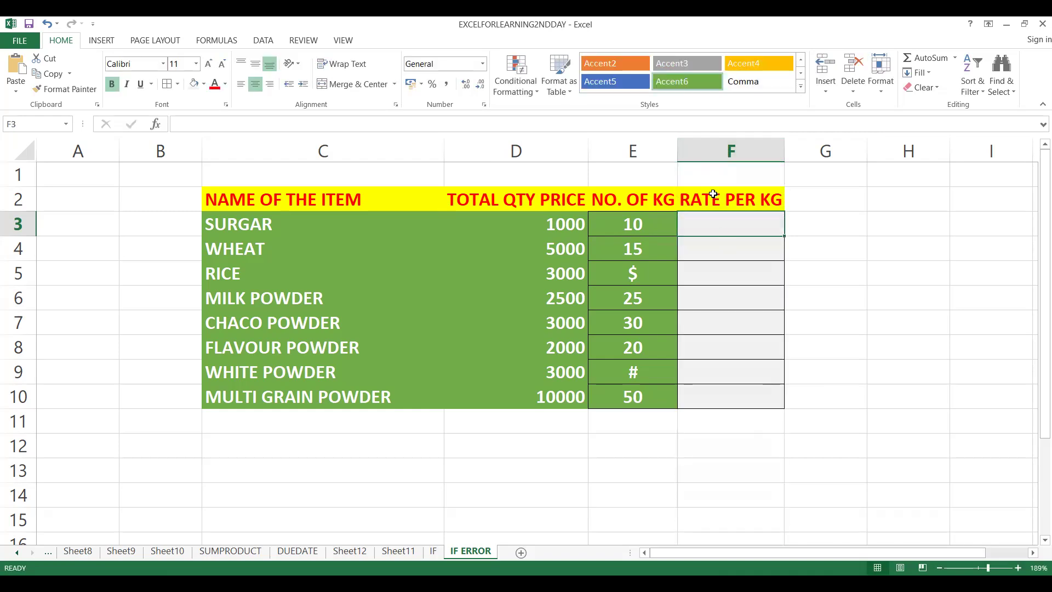
# Set the font color of the entire RATE PER KG column F to black.
pyautogui.click(713, 151)
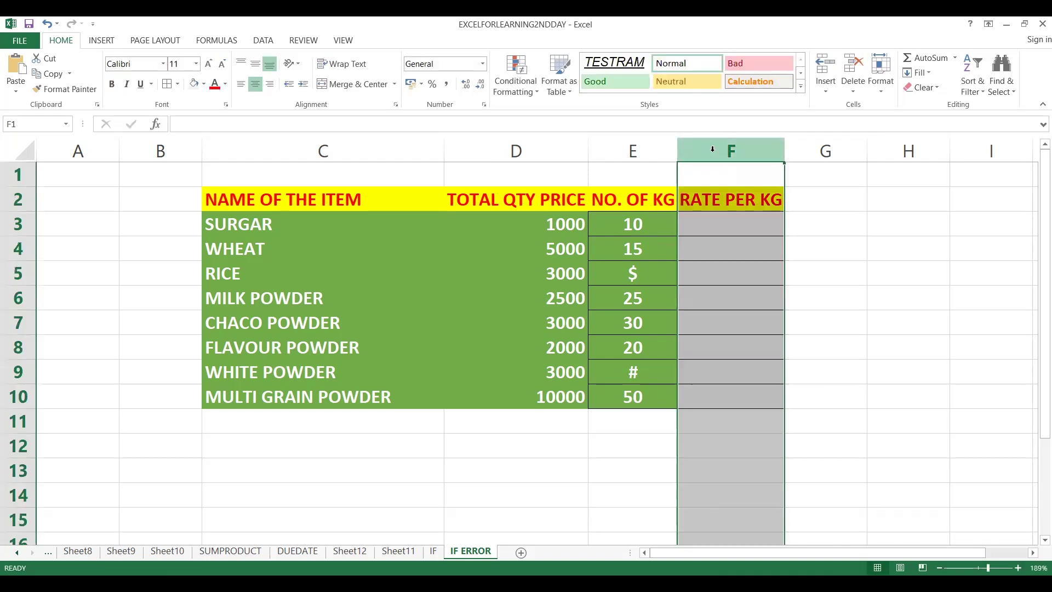
pyautogui.click(204, 88)
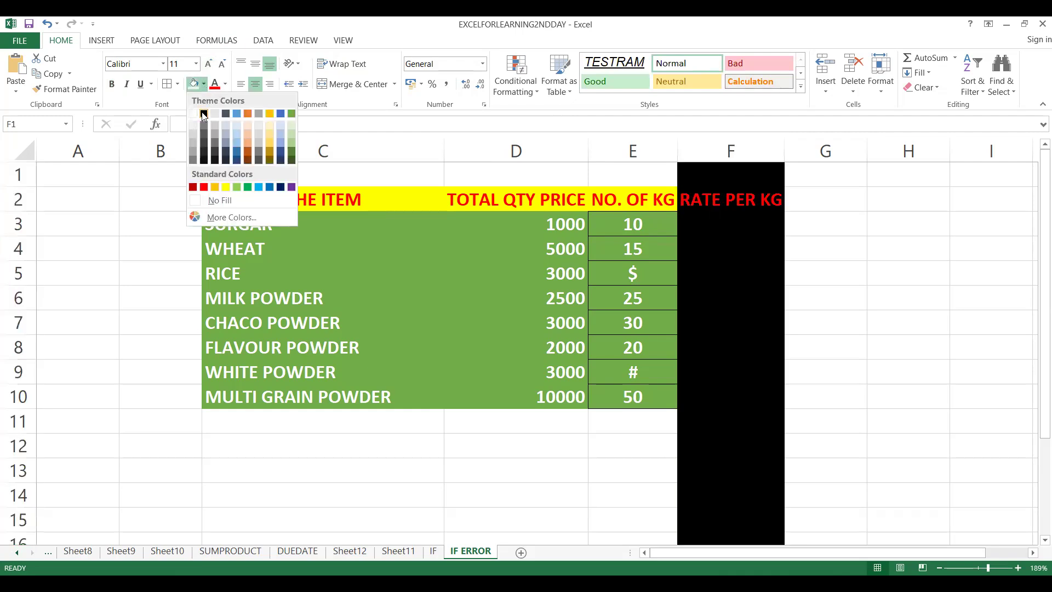
pyautogui.click(225, 85)
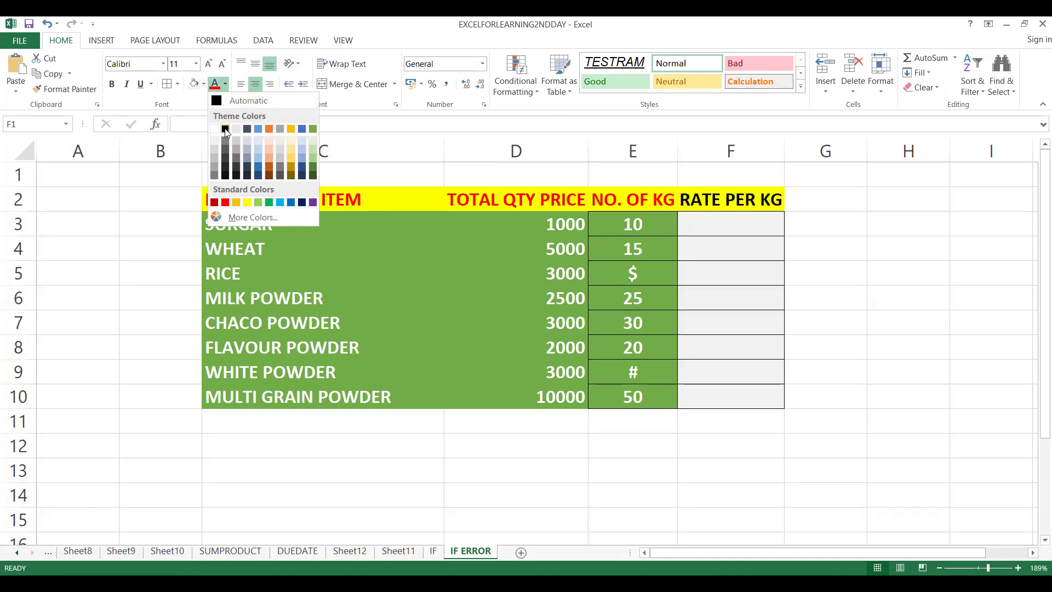
pyautogui.click(225, 130)
# Enter the formula =D3/E3 in cell F3 to calculate the first item's rate per kg.
pyautogui.click(714, 234)
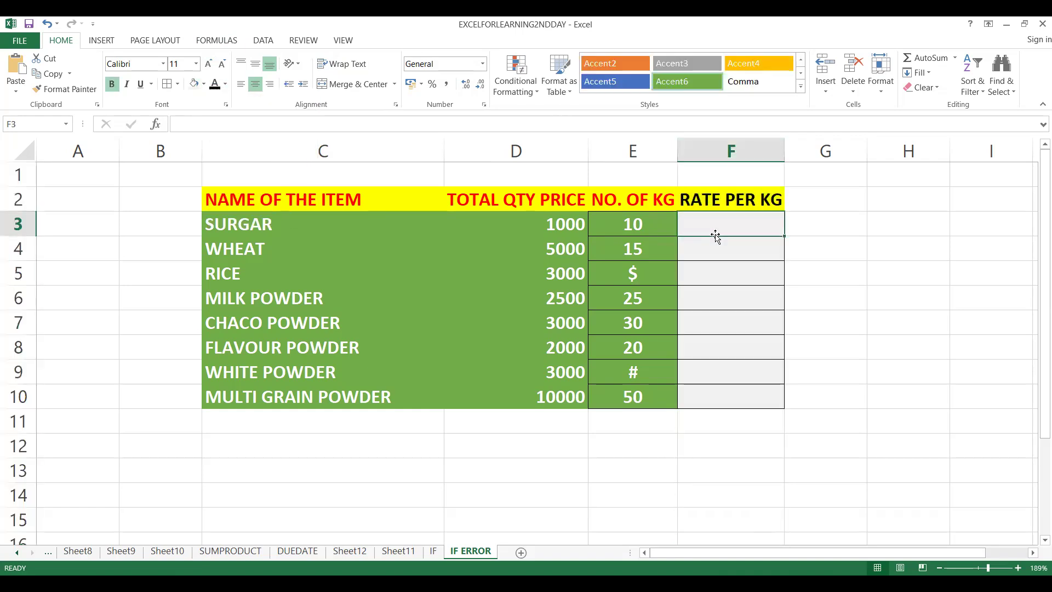
pyautogui.write('=')
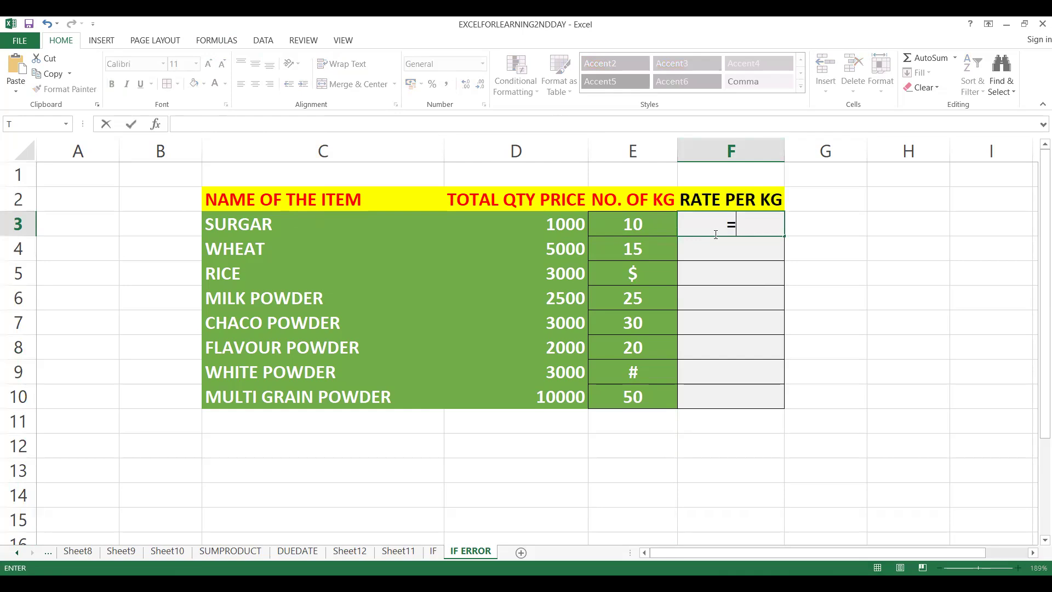
pyautogui.press('Left')
pyautogui.press('Left')
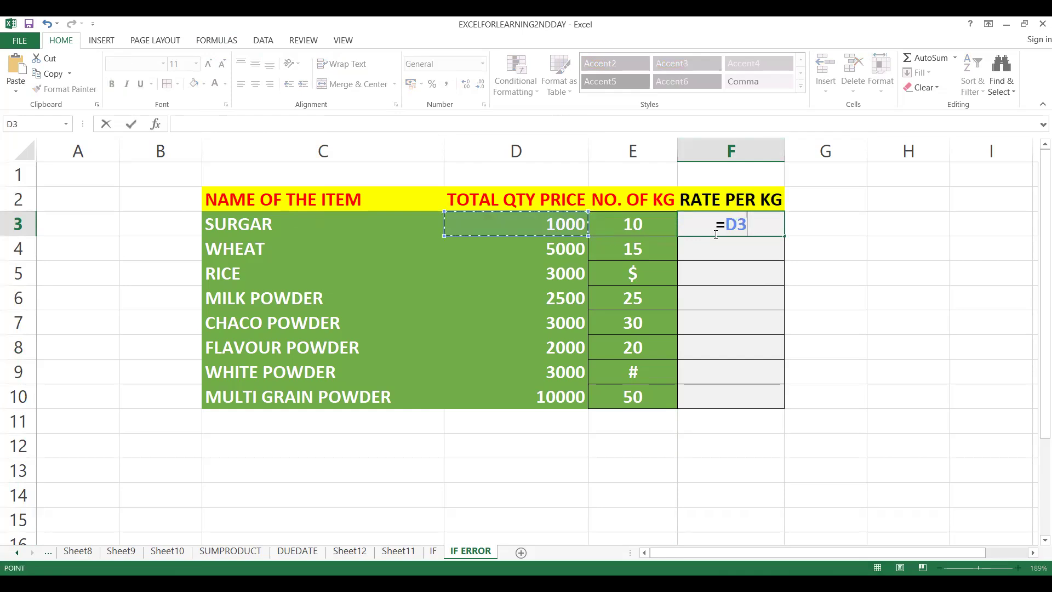
pyautogui.write('/')
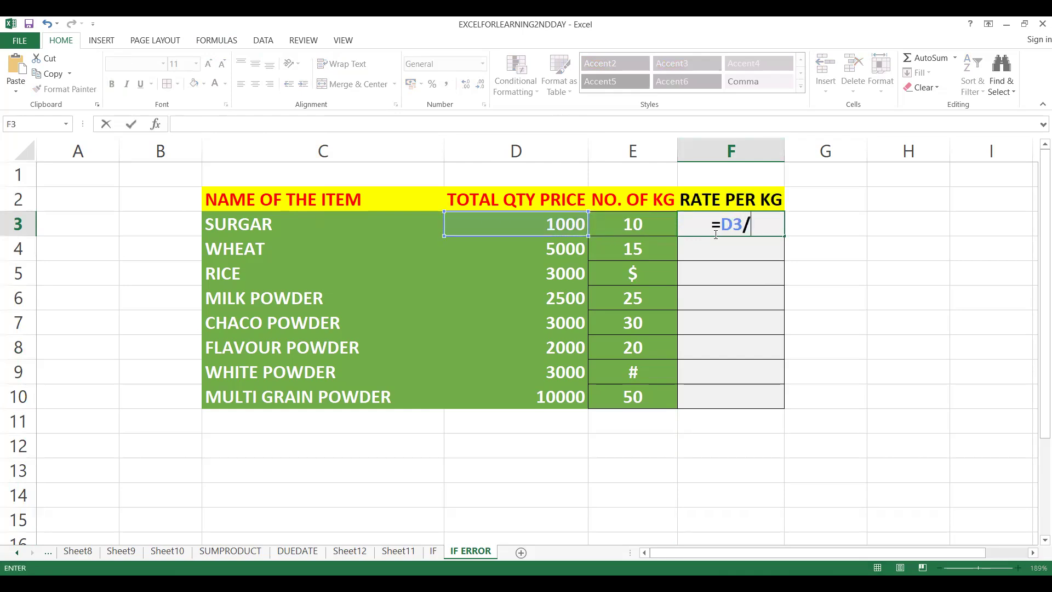
pyautogui.press('Left')
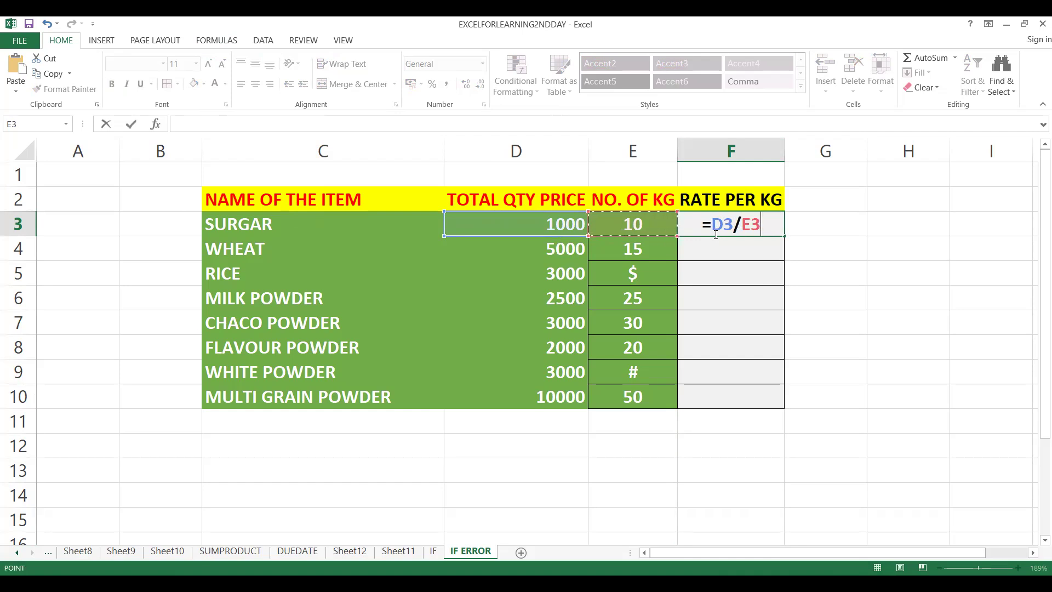
pyautogui.press('Return')
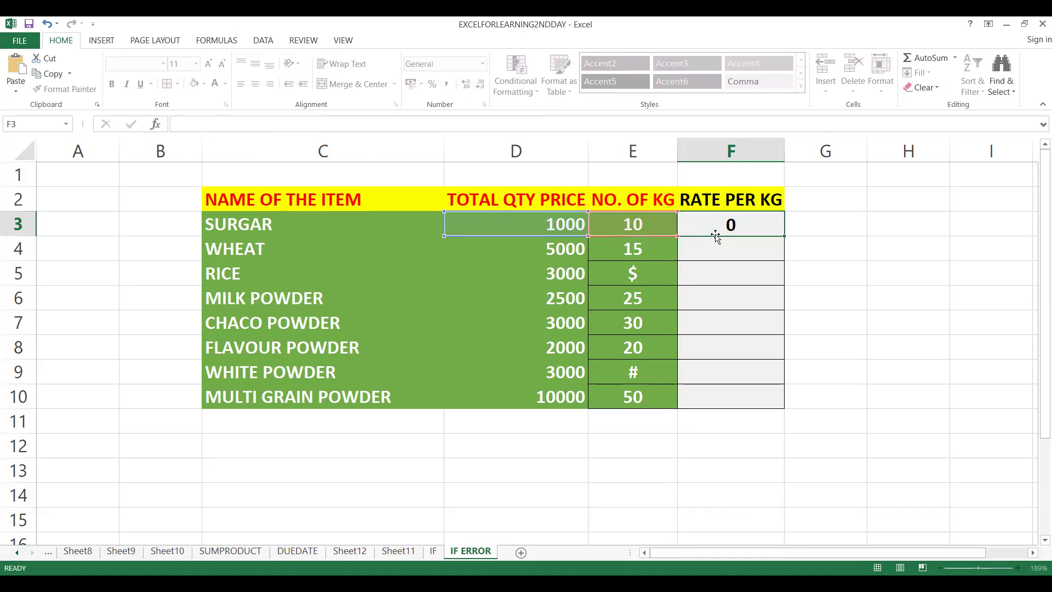
# Fill the rate formula from F3 down to F10 for all remaining items.
pyautogui.click(715, 223)
pyautogui.moveTo(784, 236)
pyautogui.mouseDown()
pyautogui.moveTo(776, 241)
pyautogui.moveTo(784, 228)
pyautogui.moveTo(772, 225)
pyautogui.moveTo(782, 231)
pyautogui.mouseUp()
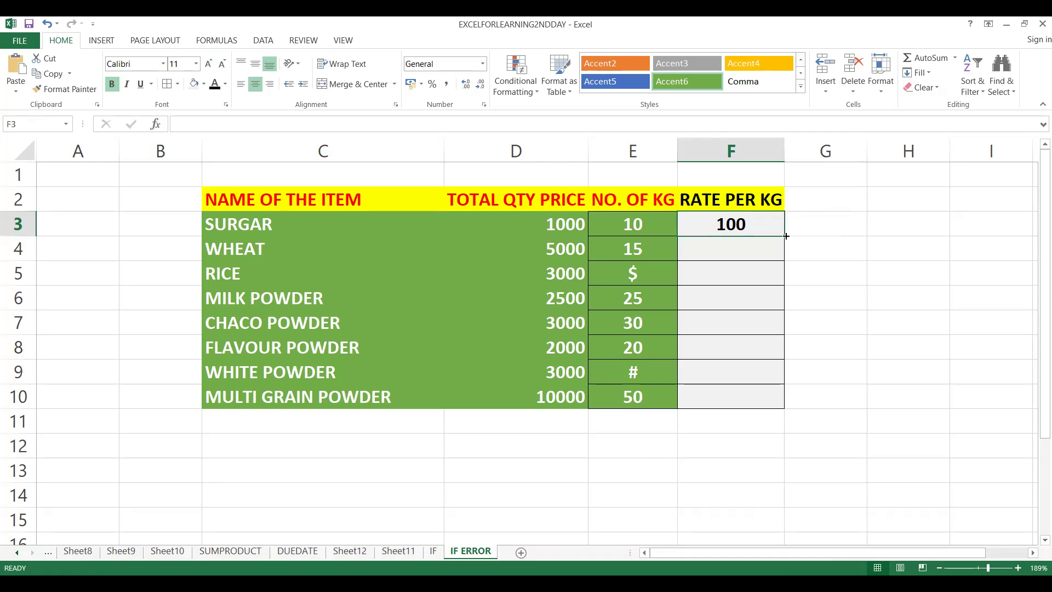
pyautogui.doubleClick(785, 235)
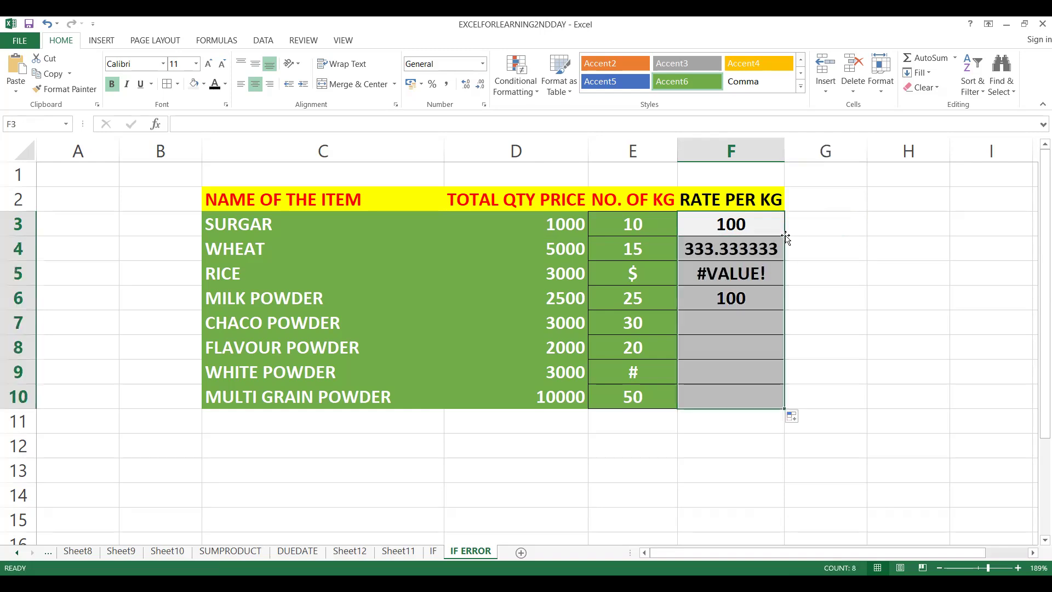
# Check the calculated rates per kg in column F against the total prices and kg quantities.
pyautogui.click(633, 226)
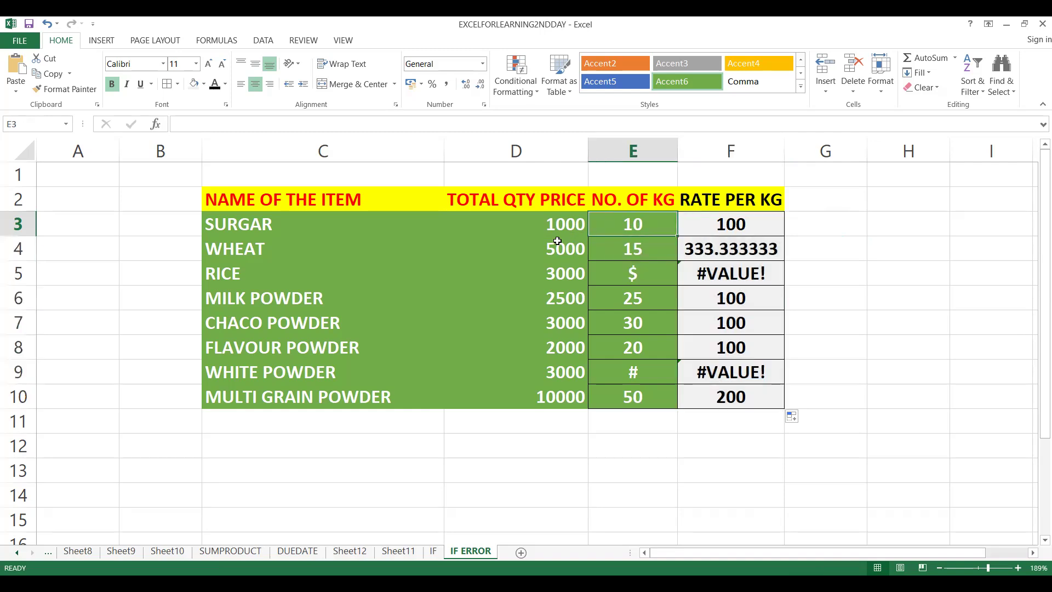
pyautogui.click(557, 228)
pyautogui.click(751, 220)
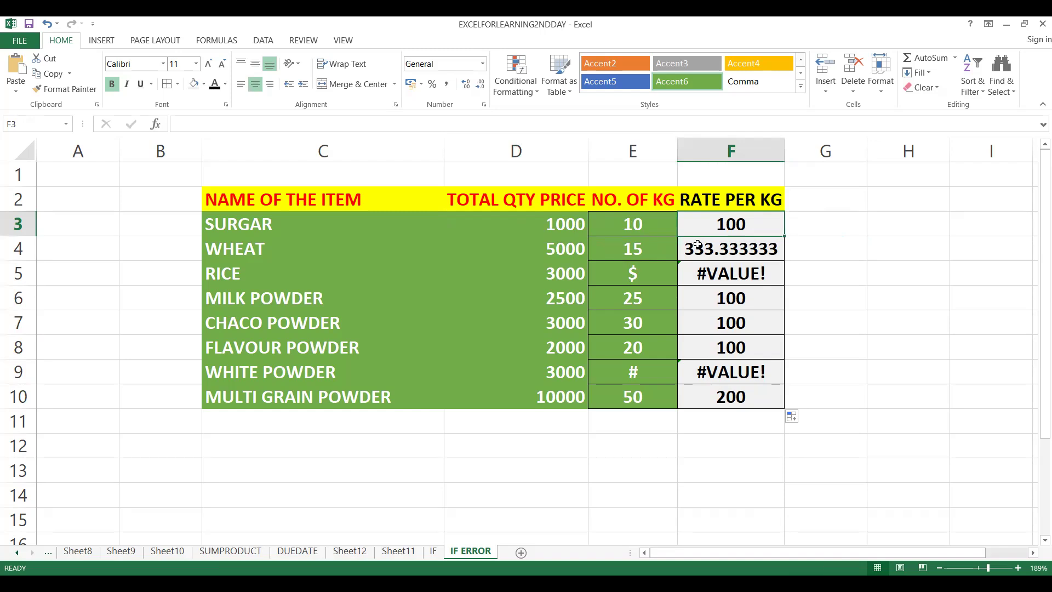
pyautogui.click(637, 251)
pyautogui.click(564, 259)
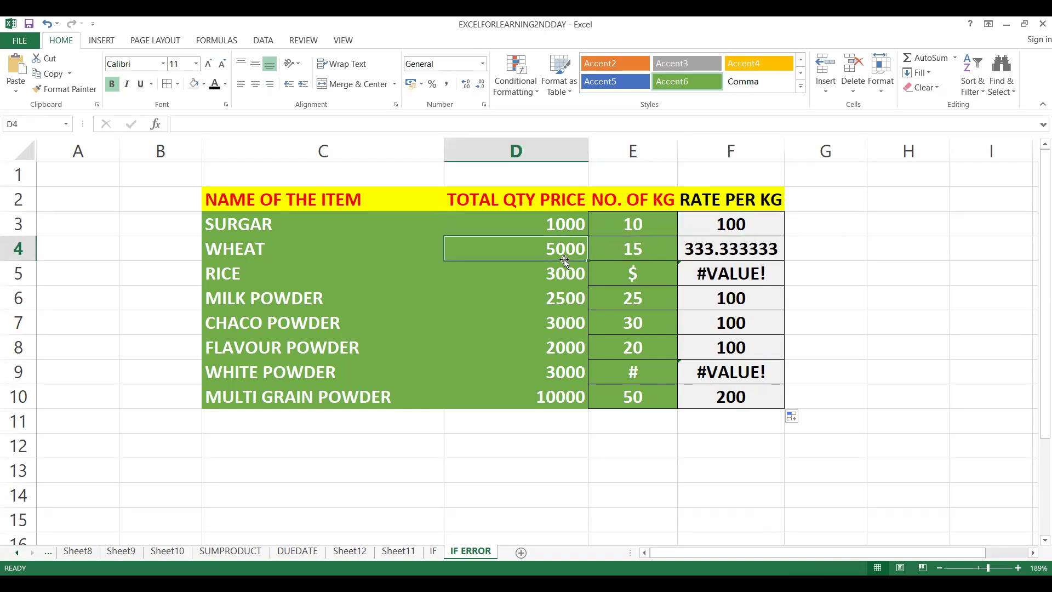
pyautogui.click(732, 255)
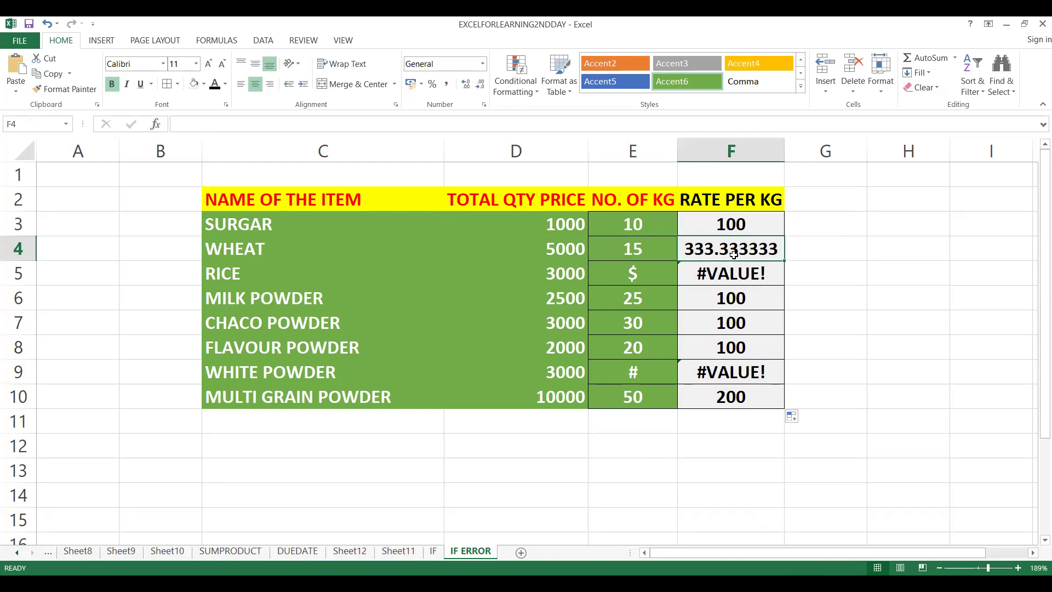
pyautogui.click(727, 302)
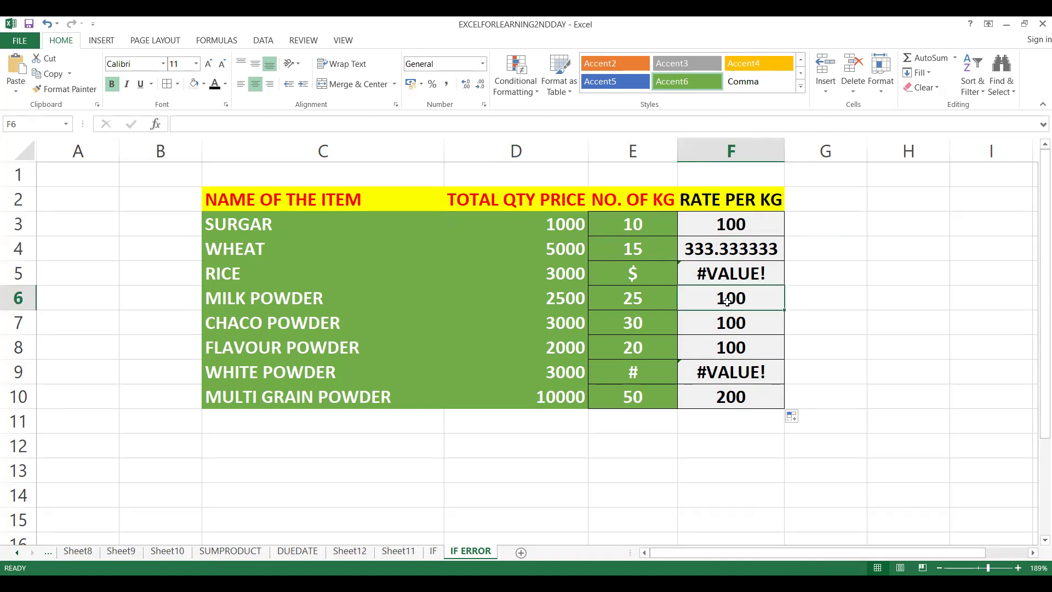
pyautogui.click(727, 320)
pyautogui.click(727, 344)
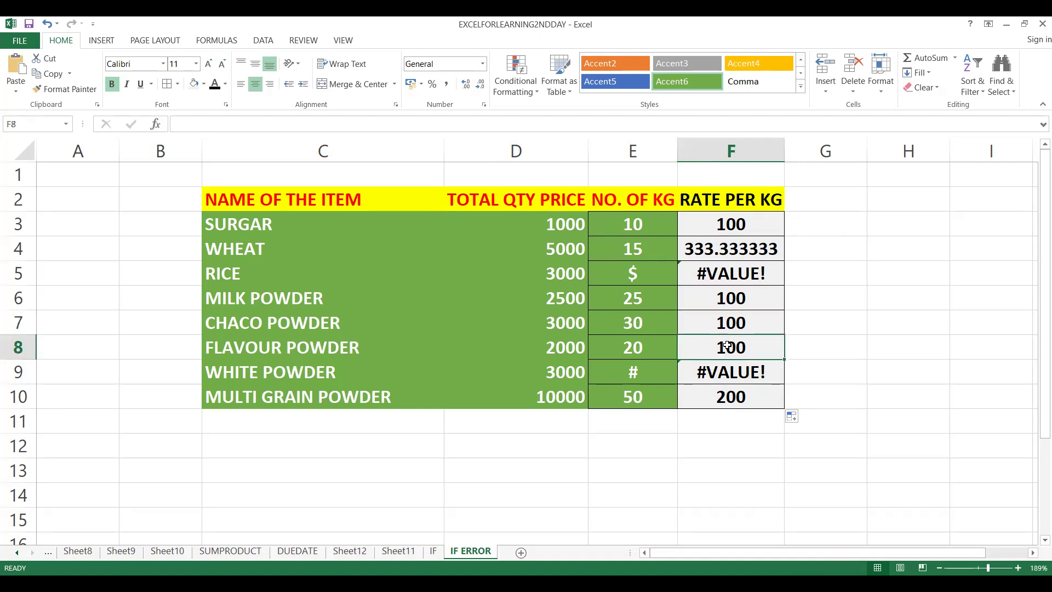
# Examine the rate results for RICE and WHITE POWDER in F5 and F9 against their symbol kg entries.
pyautogui.click(727, 399)
pyautogui.click(709, 272)
pyautogui.click(721, 381)
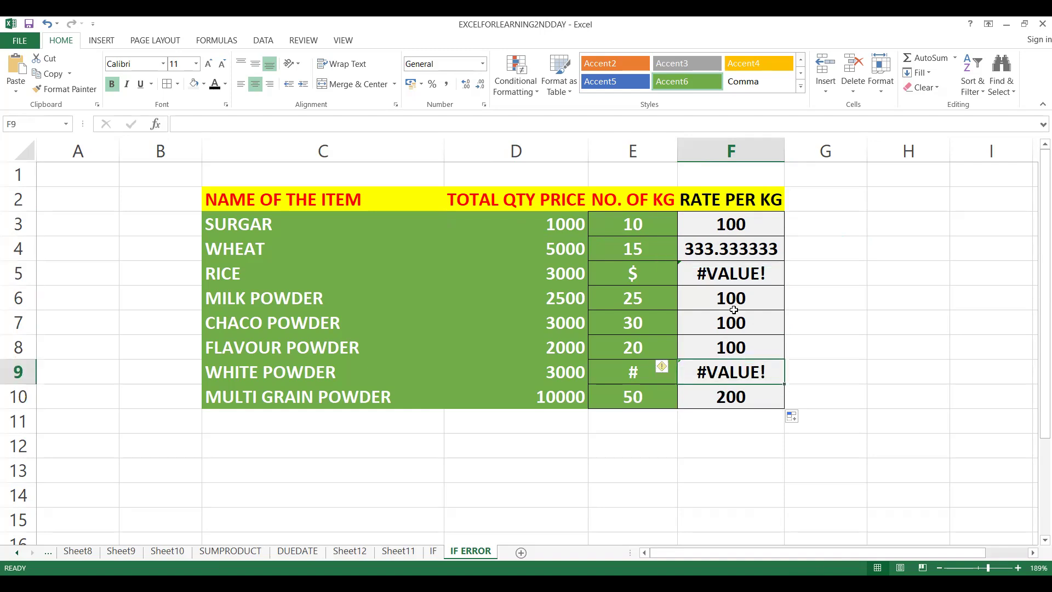
pyautogui.click(731, 274)
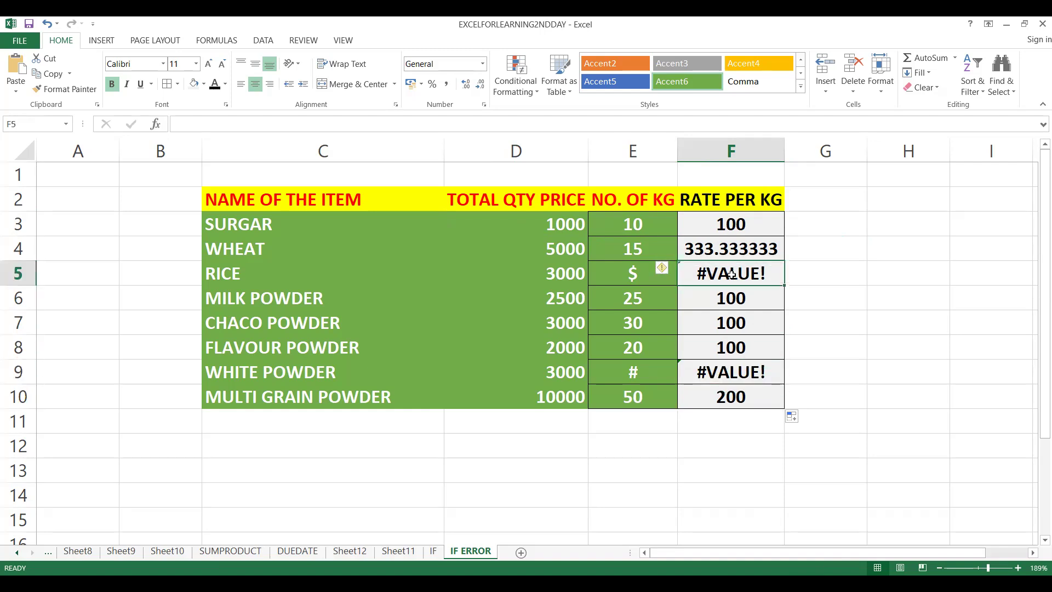
pyautogui.click(731, 369)
pyautogui.click(622, 271)
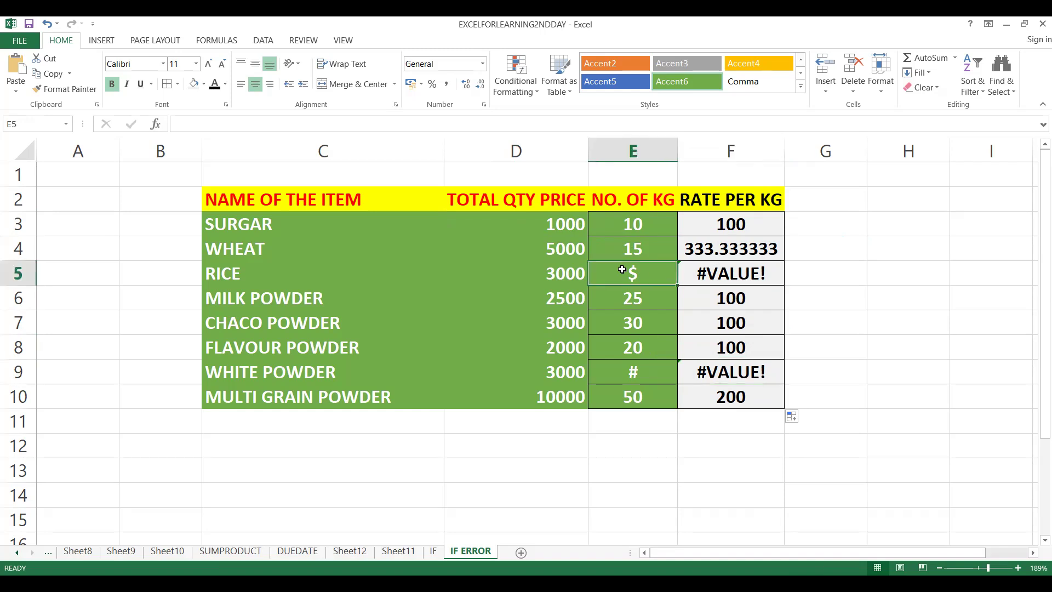
pyautogui.click(703, 278)
pyautogui.click(718, 382)
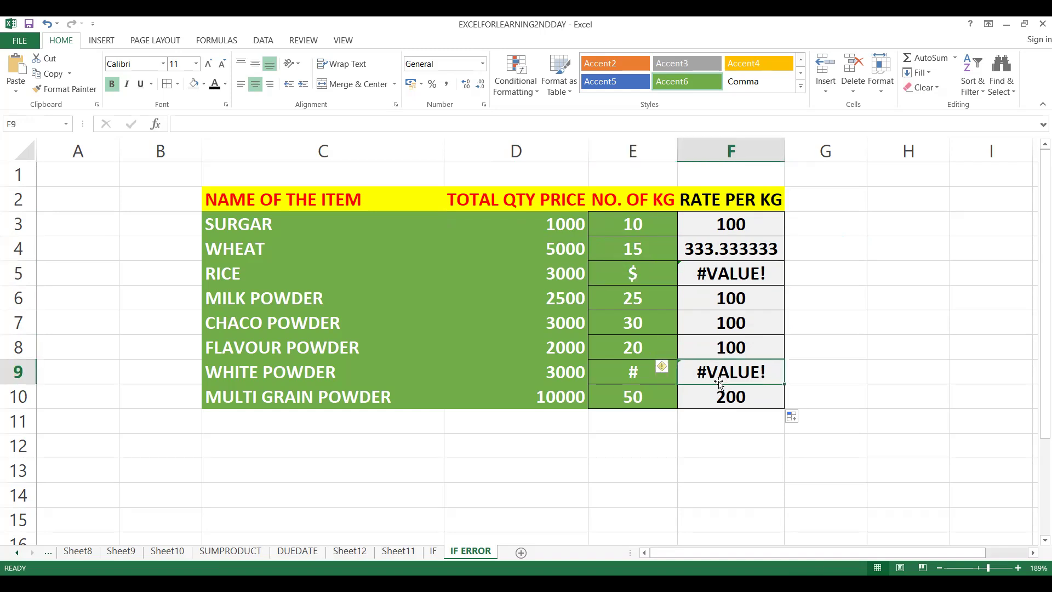
# Replace the WHITE POWDER kg entry in E9 with B and check the rate results in F9 and F5.
pyautogui.click(635, 378)
pyautogui.write('B')
pyautogui.press('Return')
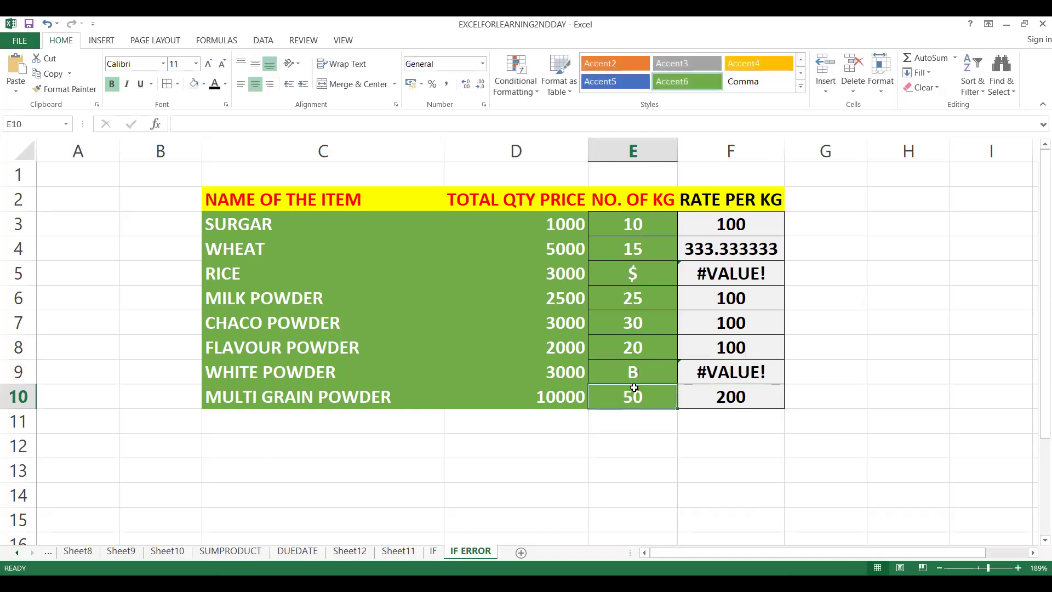
pyautogui.click(697, 373)
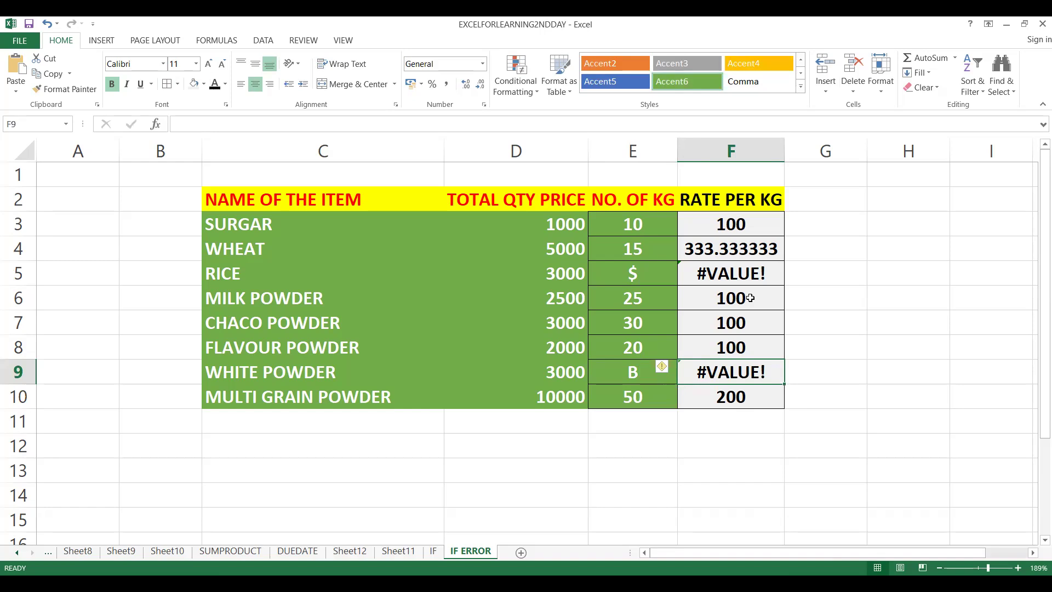
pyautogui.click(748, 273)
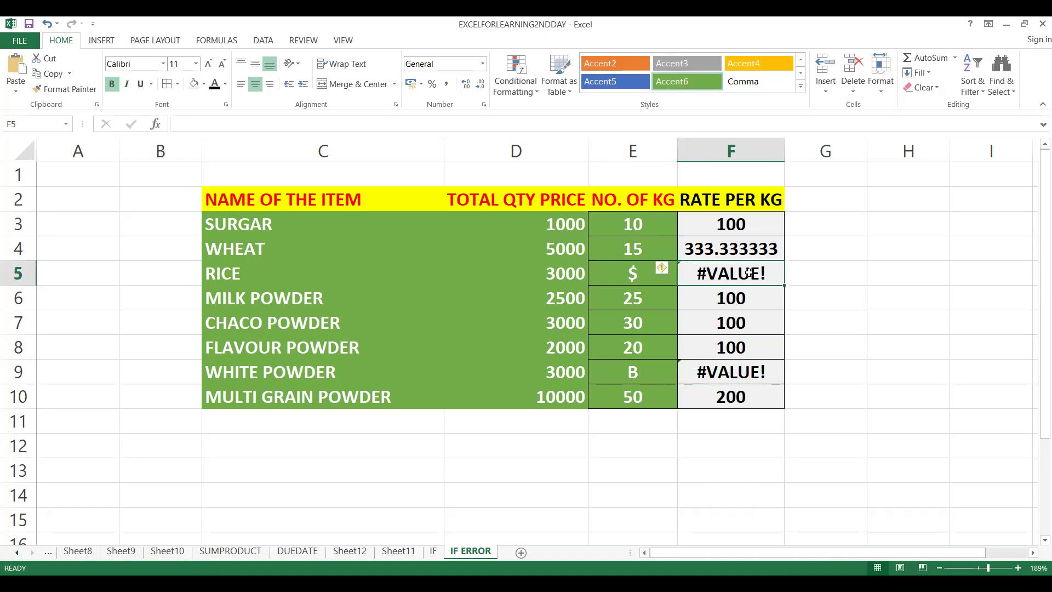
pyautogui.click(730, 369)
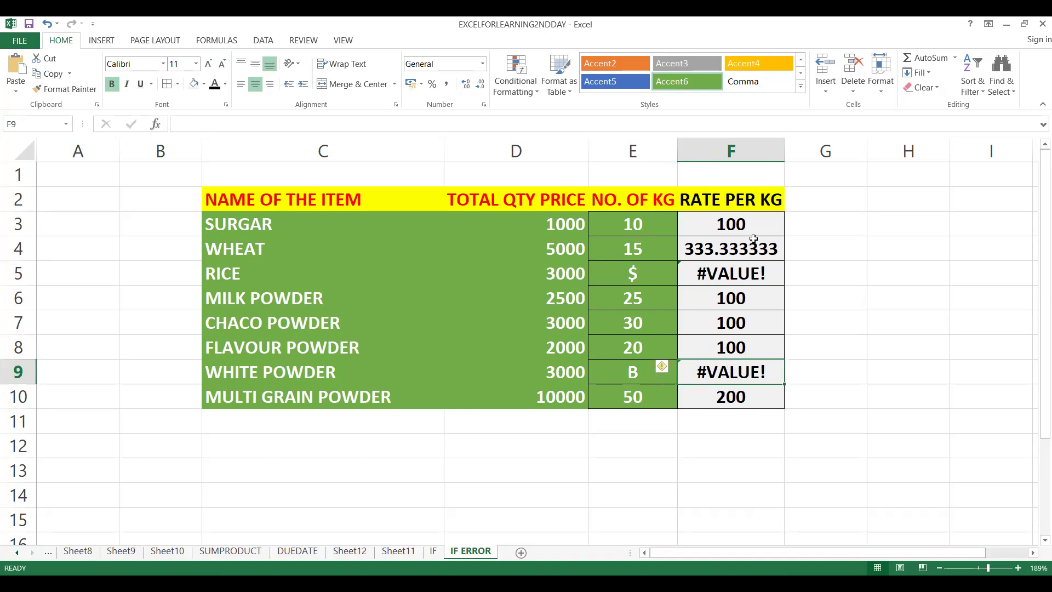
pyautogui.click(731, 225)
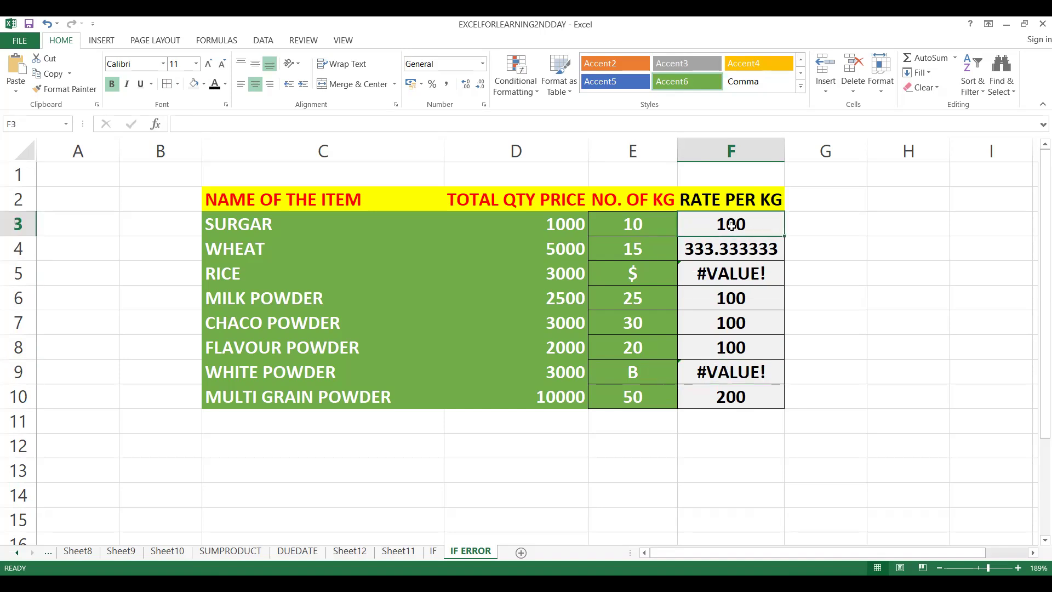
pyautogui.write('=')
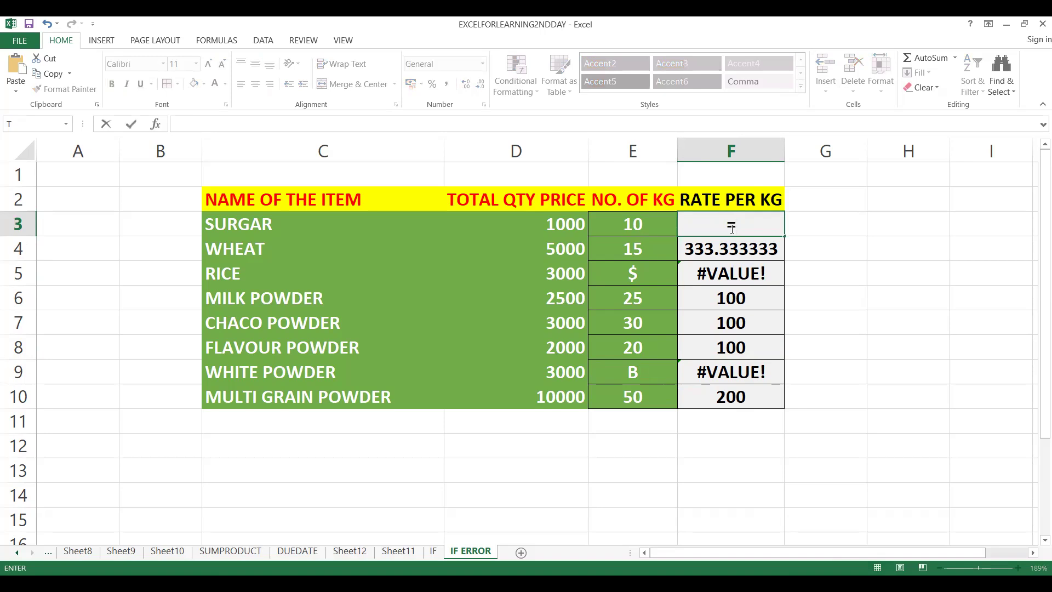
pyautogui.write('IF')
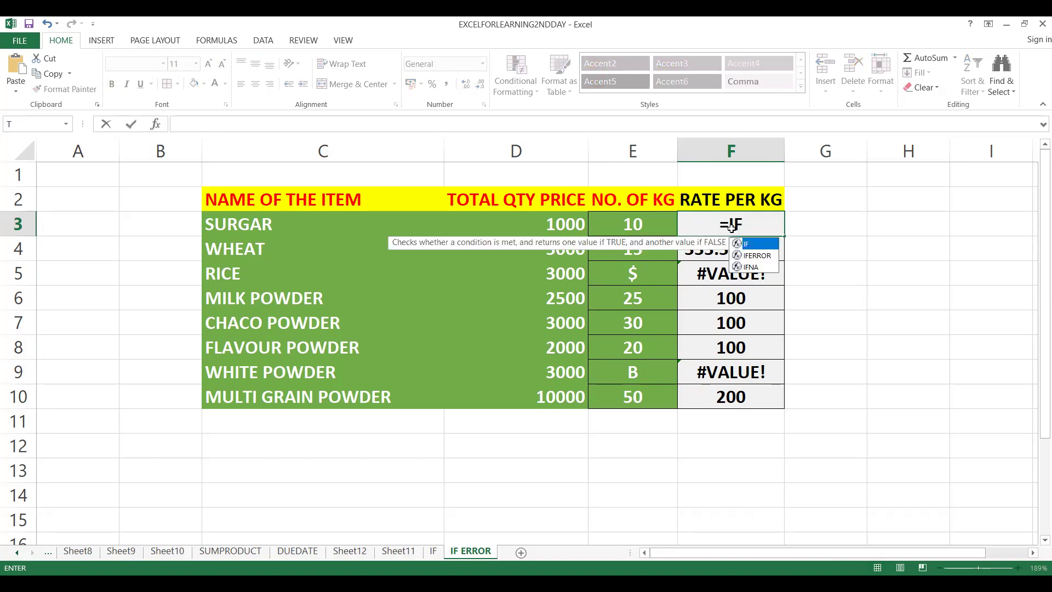
pyautogui.press('Return')
# Begin an IFERROR formula in cell F3 with D3/E3 as its value argument.
pyautogui.click(730, 224)
pyautogui.write('=')
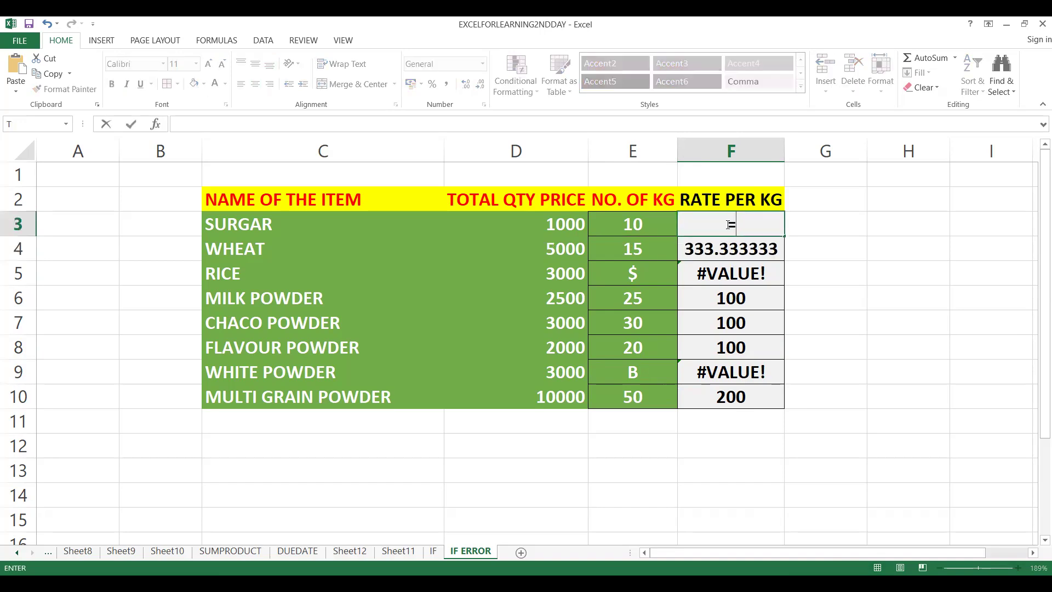
pyautogui.write('IFERROR')
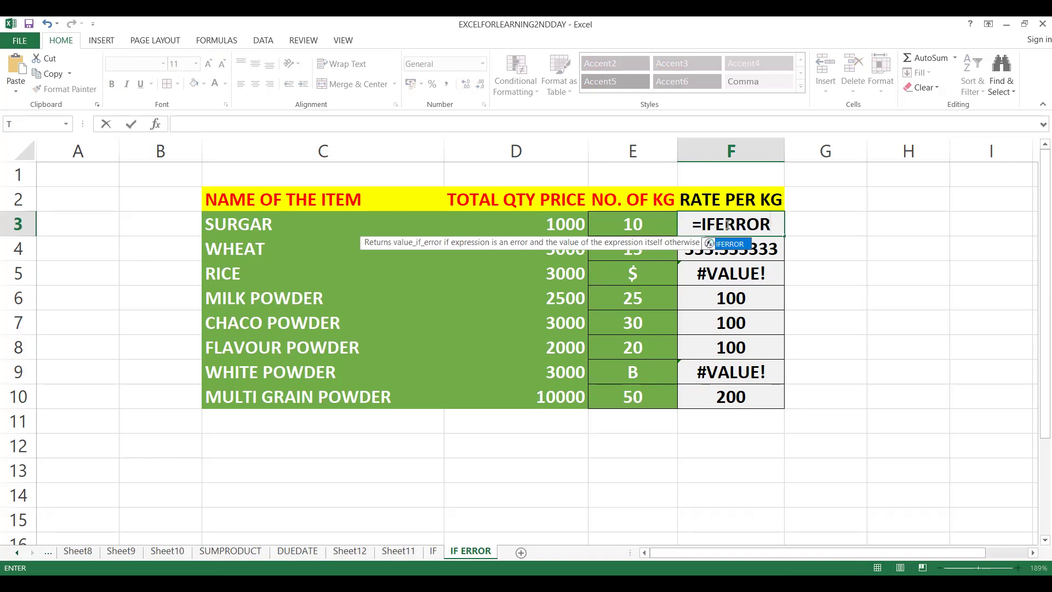
pyautogui.write('(')
pyautogui.press('Left')
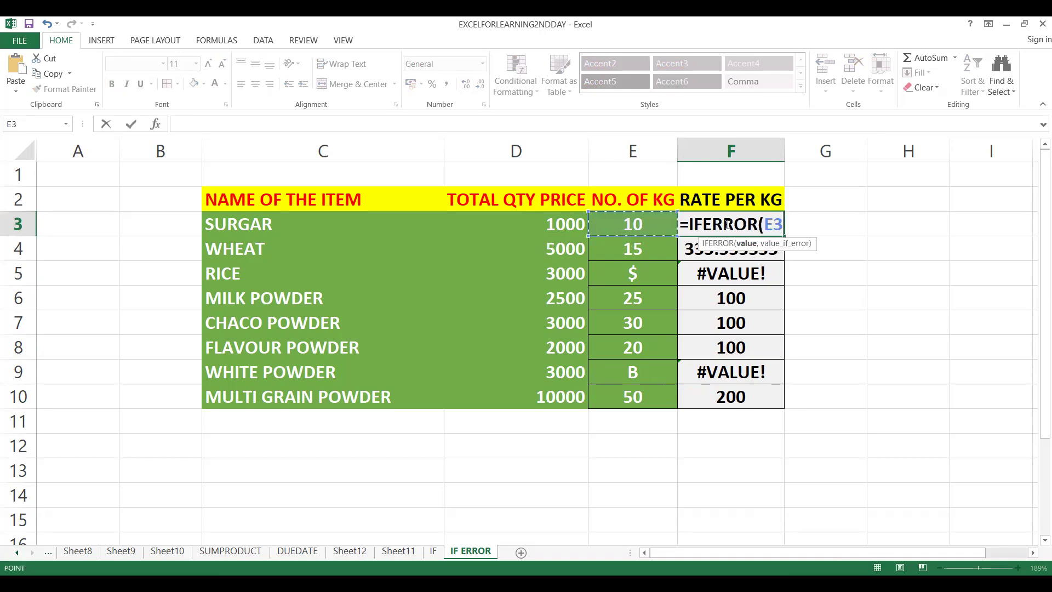
pyautogui.press('Left')
pyautogui.write('/')
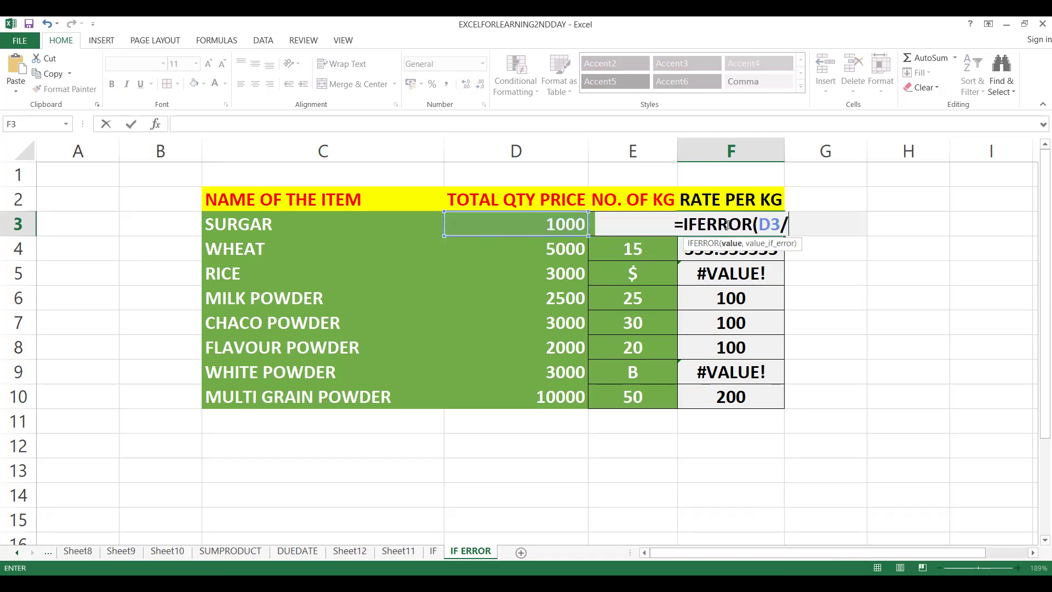
pyautogui.press('Left')
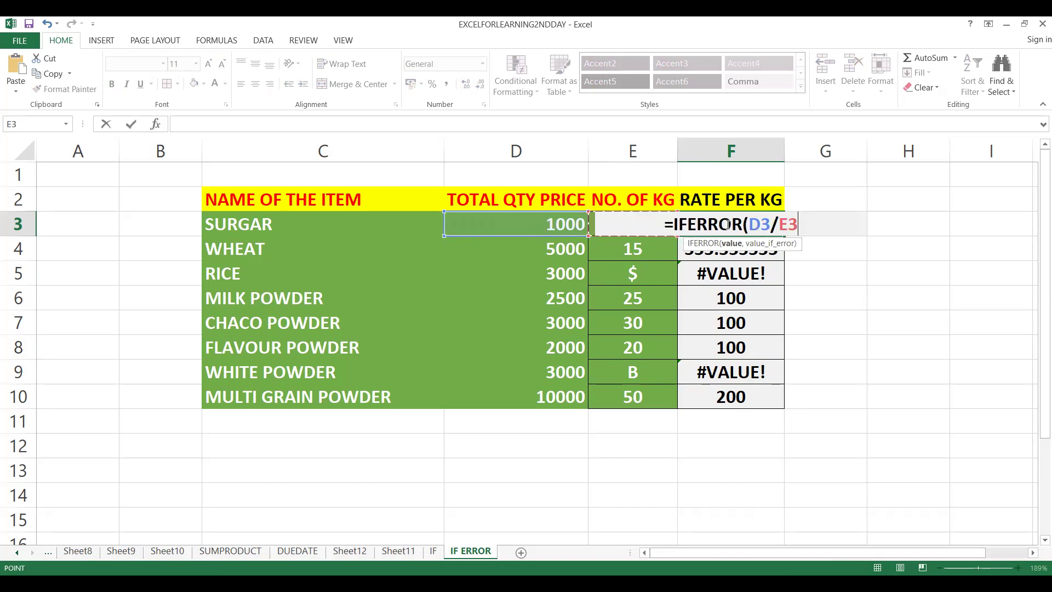
pyautogui.write('/')
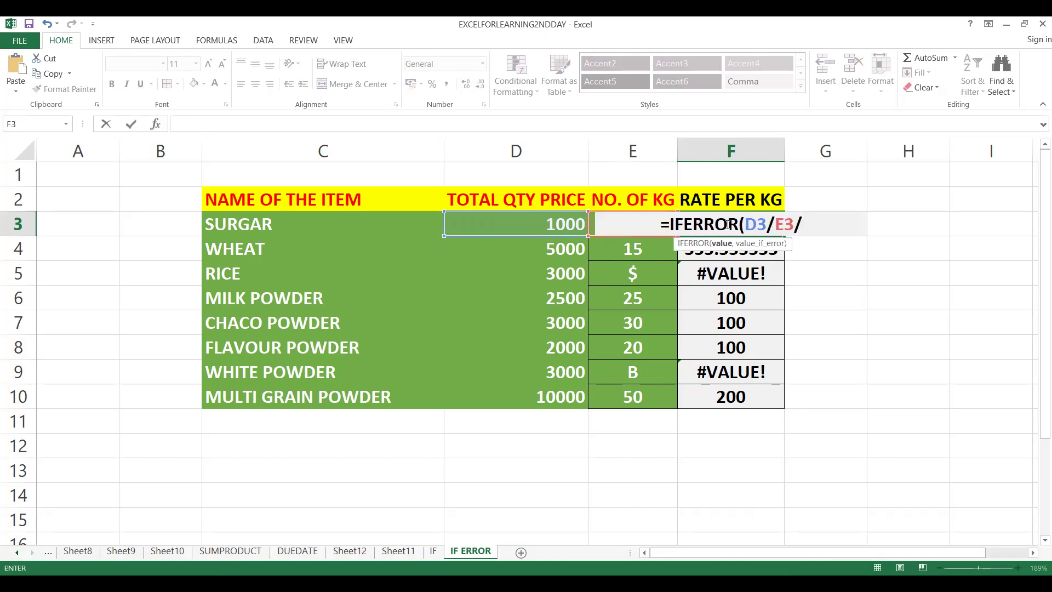
pyautogui.press('BackSpace')
pyautogui.write(',')
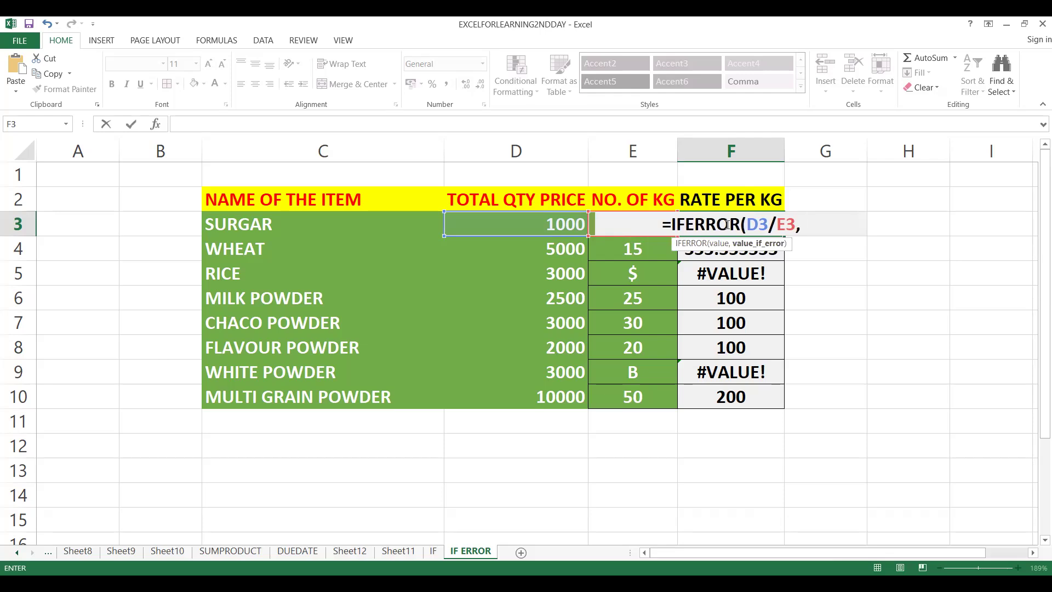
pyautogui.write('"')
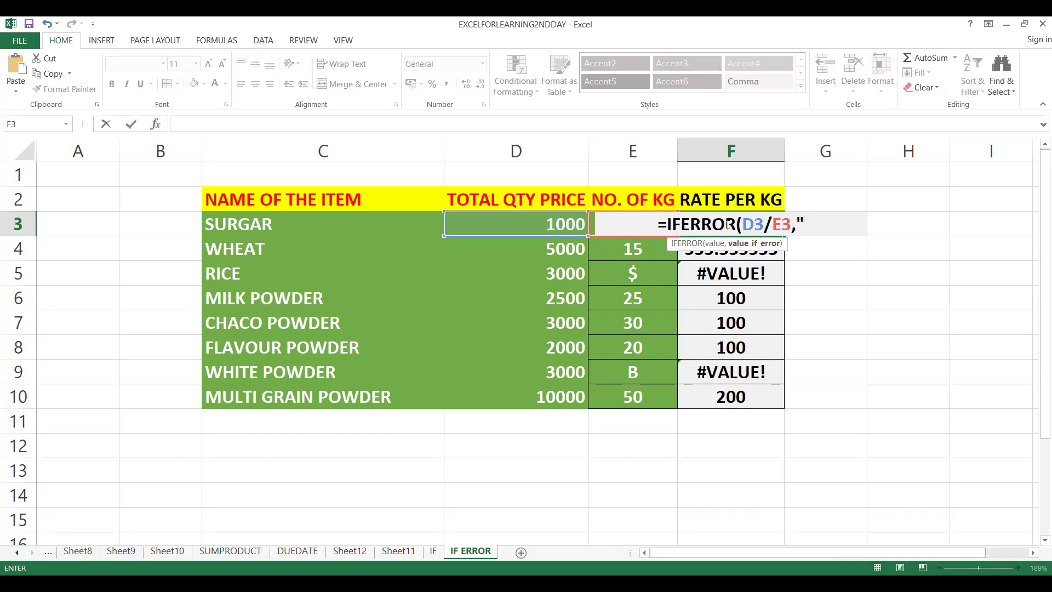
# Complete the F3 formula with "NILL" as the value_if_error argument, giving =IFERROR(D3/E3,"NILL").
pyautogui.write('N')
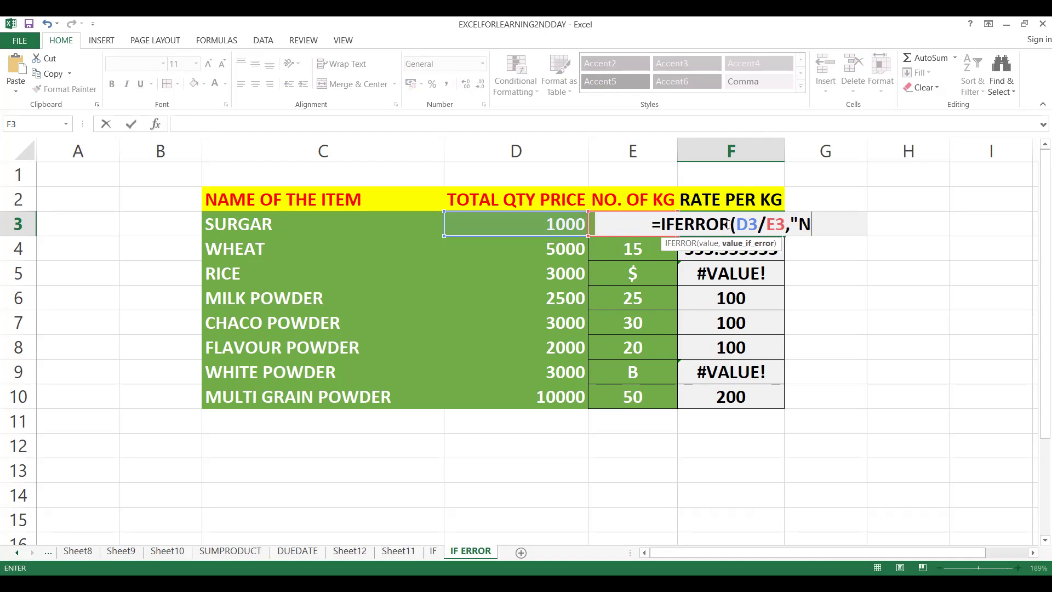
pyautogui.write('ILL')
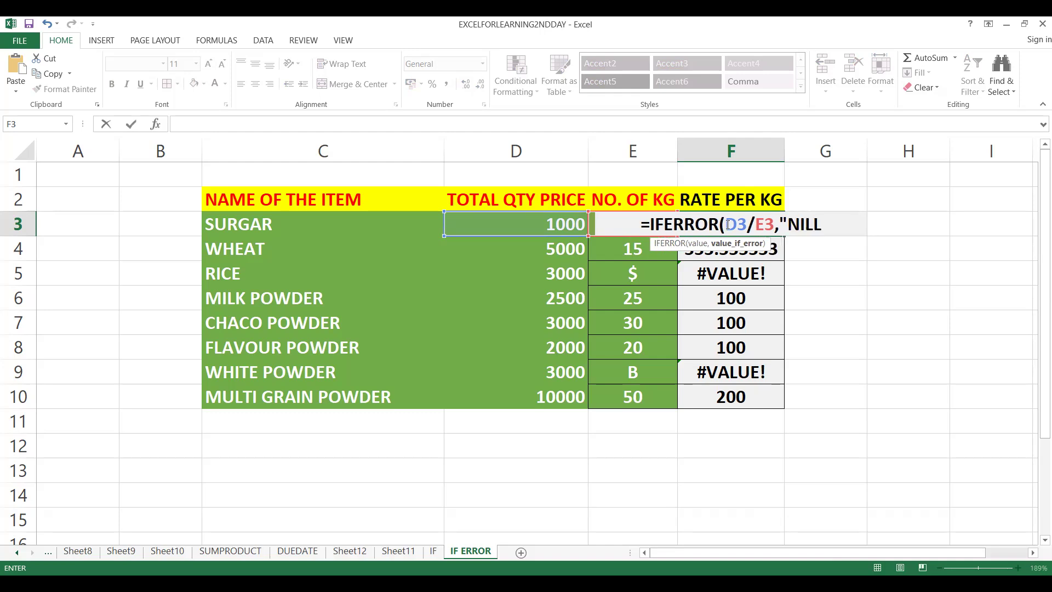
pyautogui.press('BackSpace')
pyautogui.press('BackSpace')
pyautogui.press('BackSpace')
pyautogui.write('/A')
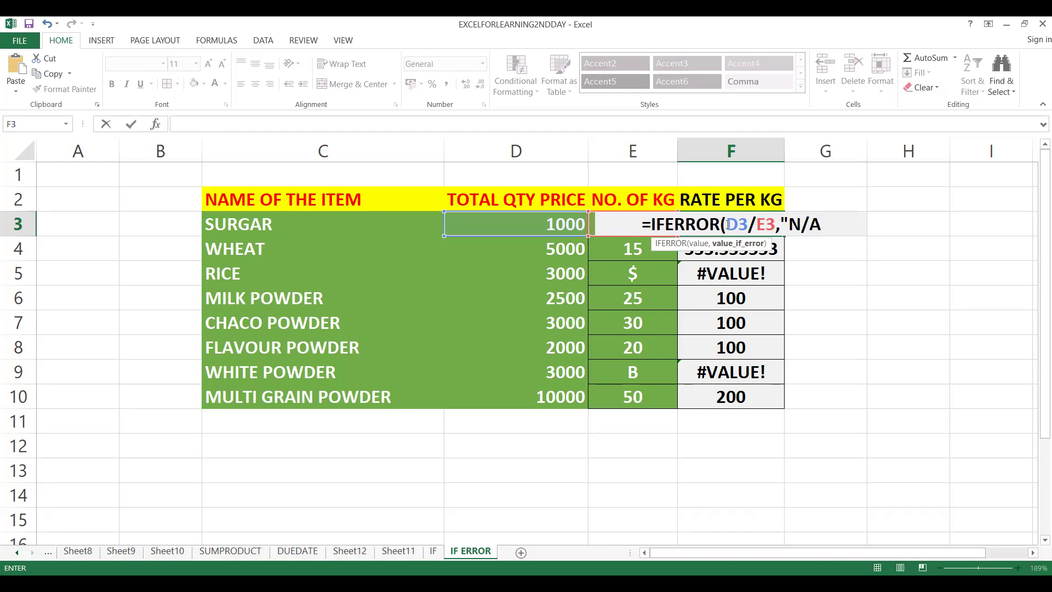
pyautogui.press('BackSpace')
pyautogui.press('BackSpace')
pyautogui.write('ILL")')
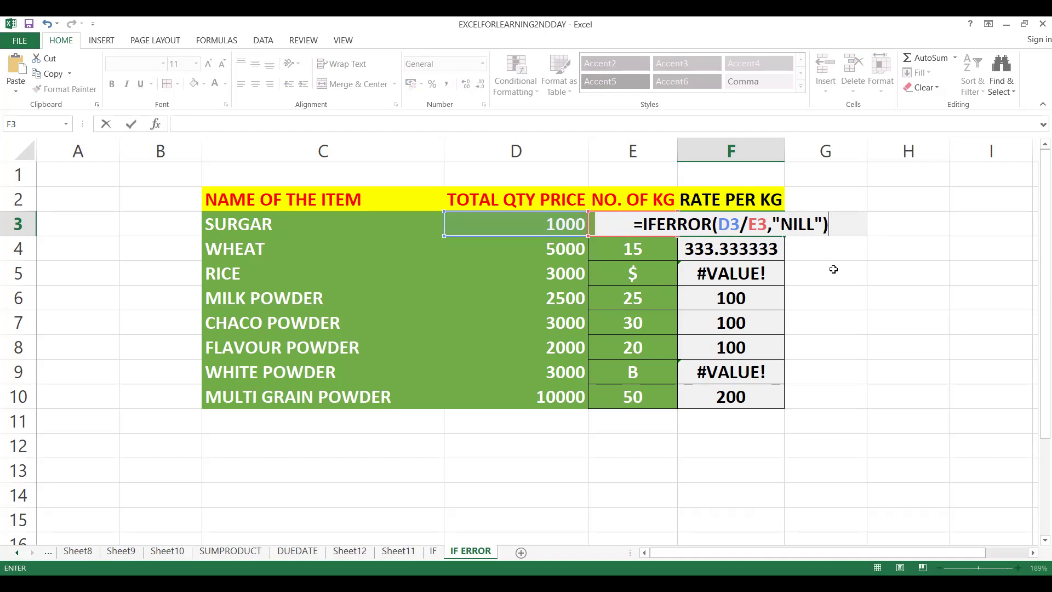
pyautogui.press('Return')
# Fill the IFERROR formula from F3 down to F10 and check the WHITE POWDER and RICE rates.
pyautogui.click(770, 221)
pyautogui.doubleClick(784, 236)
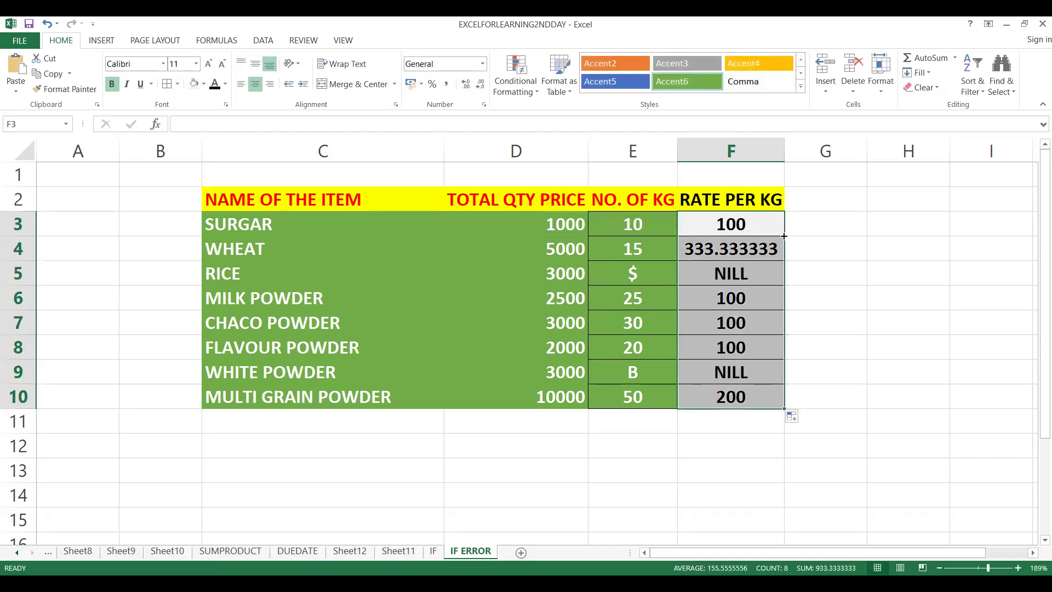
pyautogui.click(700, 376)
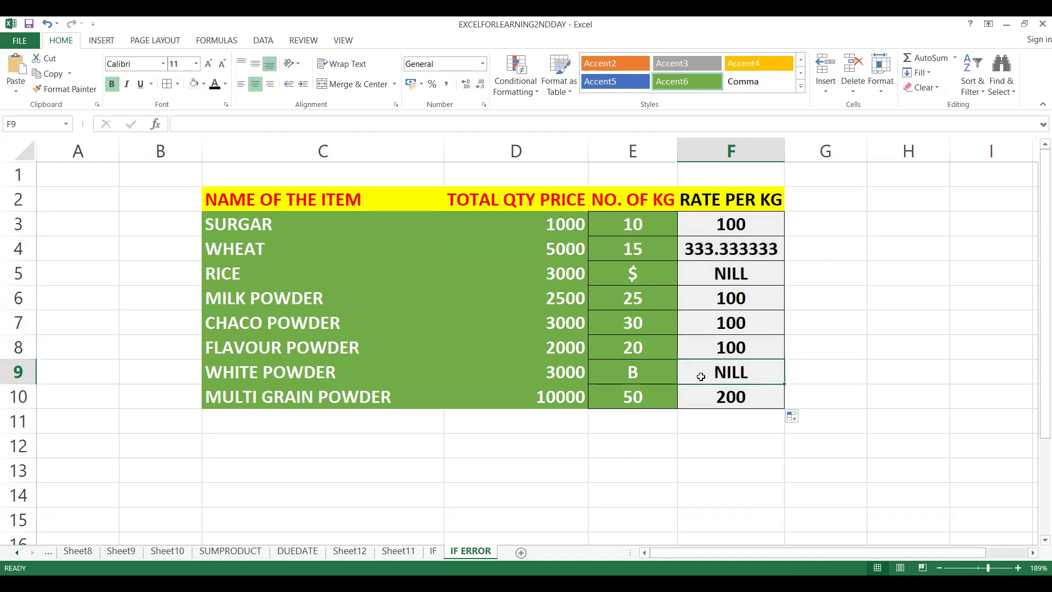
pyautogui.click(720, 278)
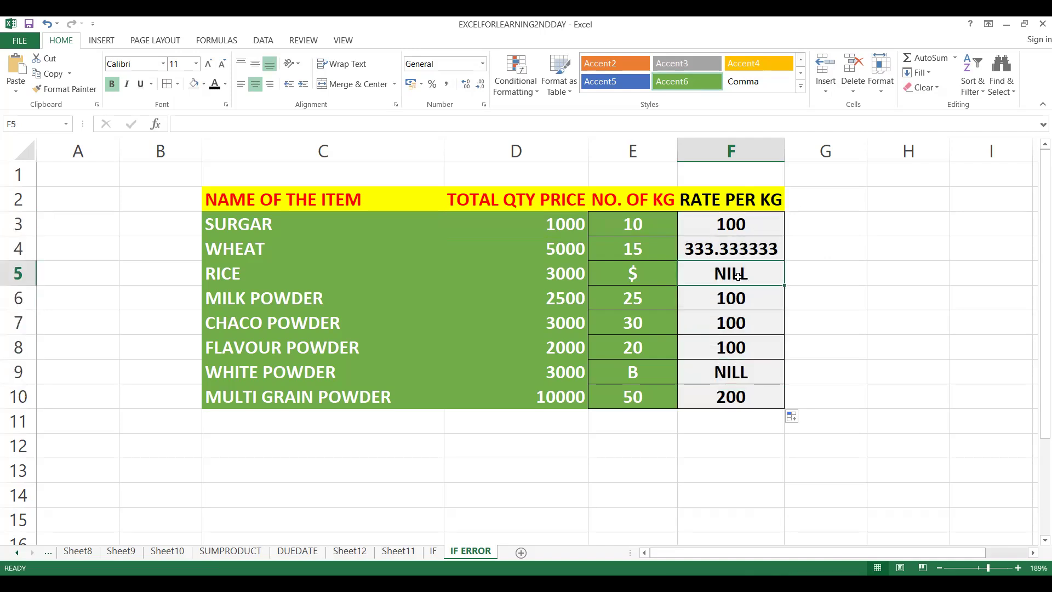
# Change the error text in F5's IFERROR formula to "CALCULATED ERROR" and fit column F's width to its contents.
pyautogui.doubleClick(737, 275)
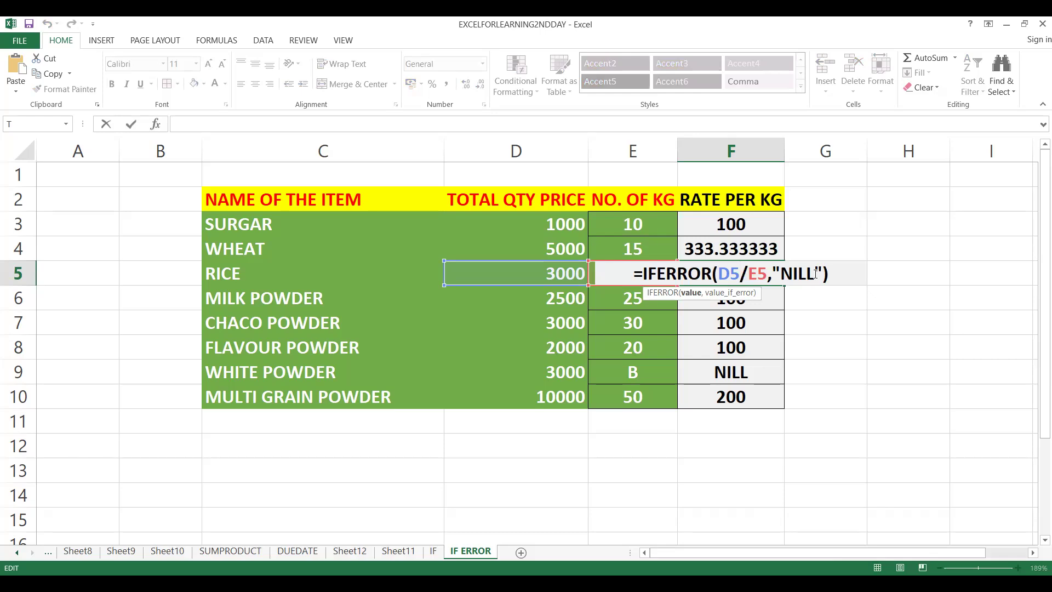
pyautogui.doubleClick(815, 273)
pyautogui.press('BackSpace')
pyautogui.write('NOT')
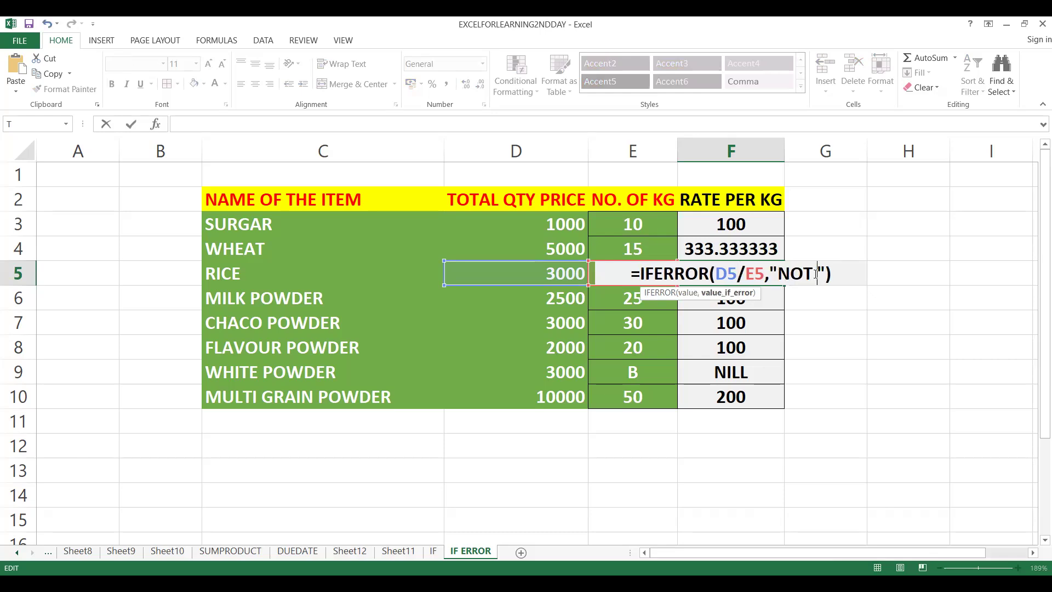
pyautogui.press('BackSpace')
pyautogui.press('BackSpace')
pyautogui.press('BackSpace')
pyautogui.press('BackSpace')
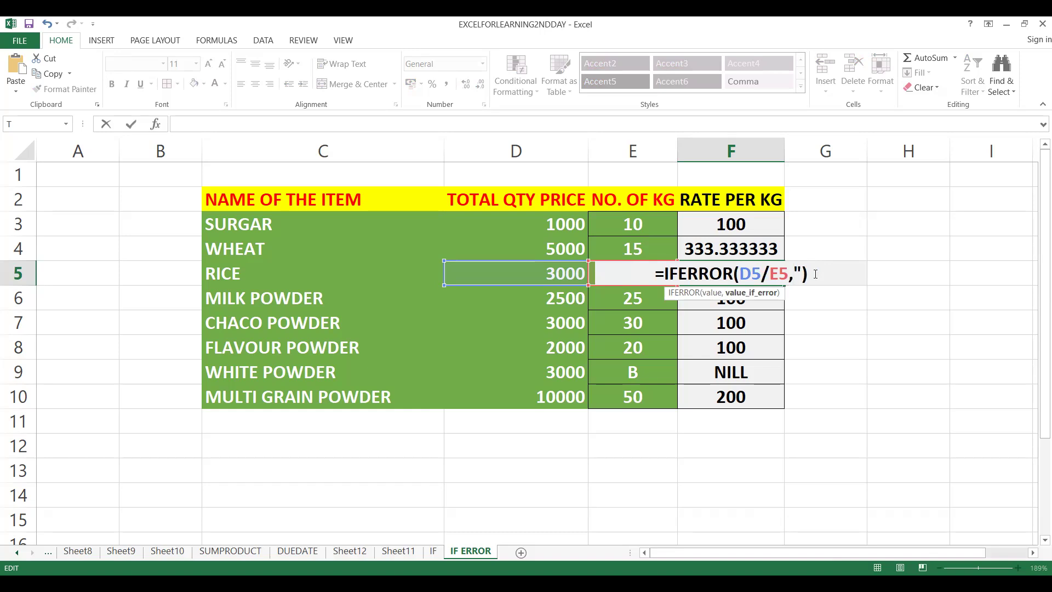
pyautogui.write('"')
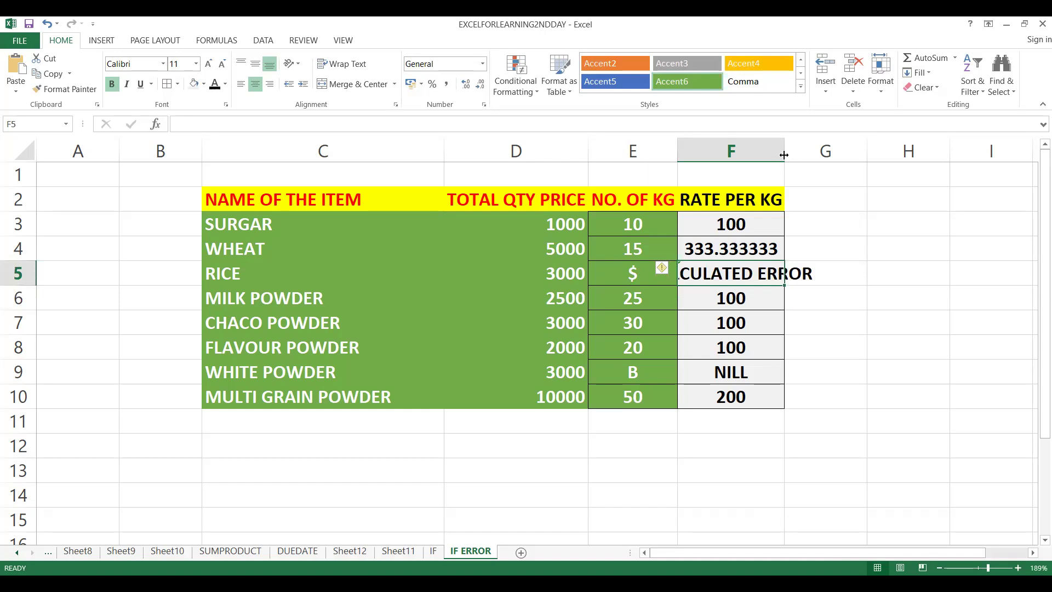
pyautogui.doubleClick(783, 155)
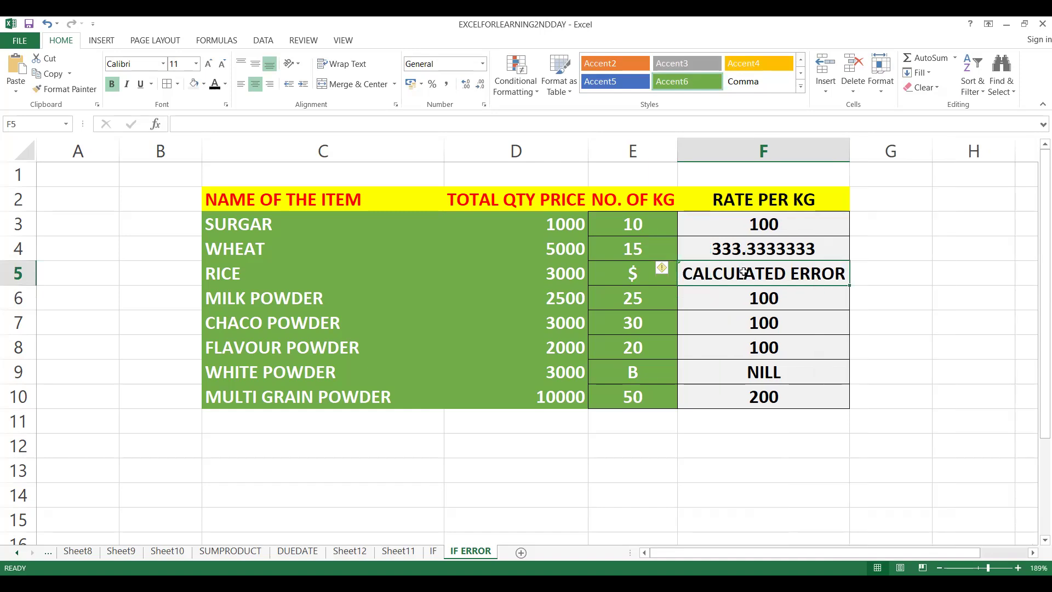
# Copy the F5 formula into F3 and fill it down to F10 for all items.
pyautogui.hotkey('ctrl', 'c')
pyautogui.click(741, 224)
pyautogui.hotkey('ctrl', 'v')
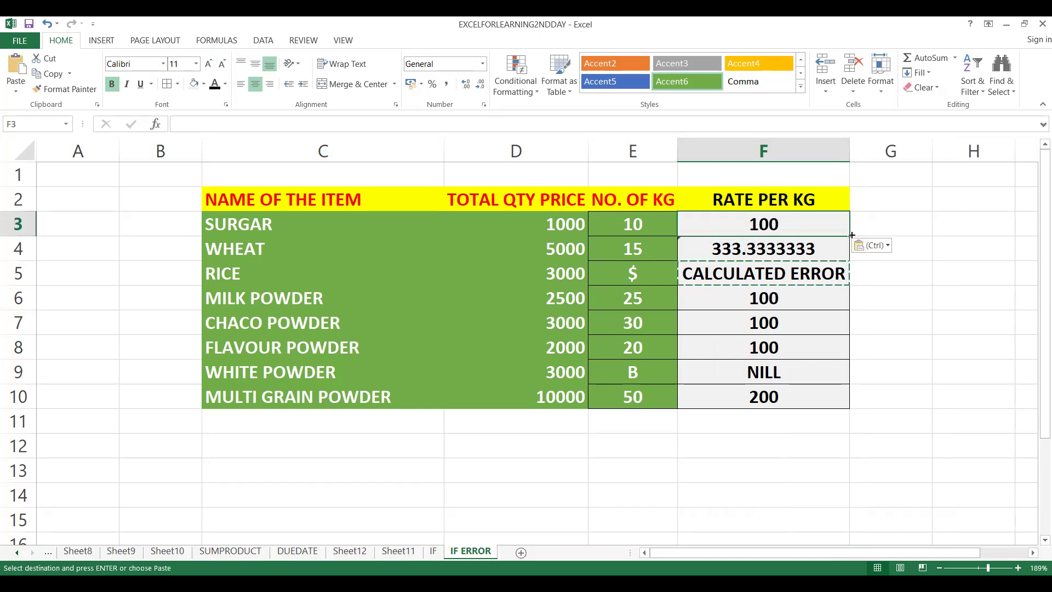
pyautogui.doubleClick(851, 236)
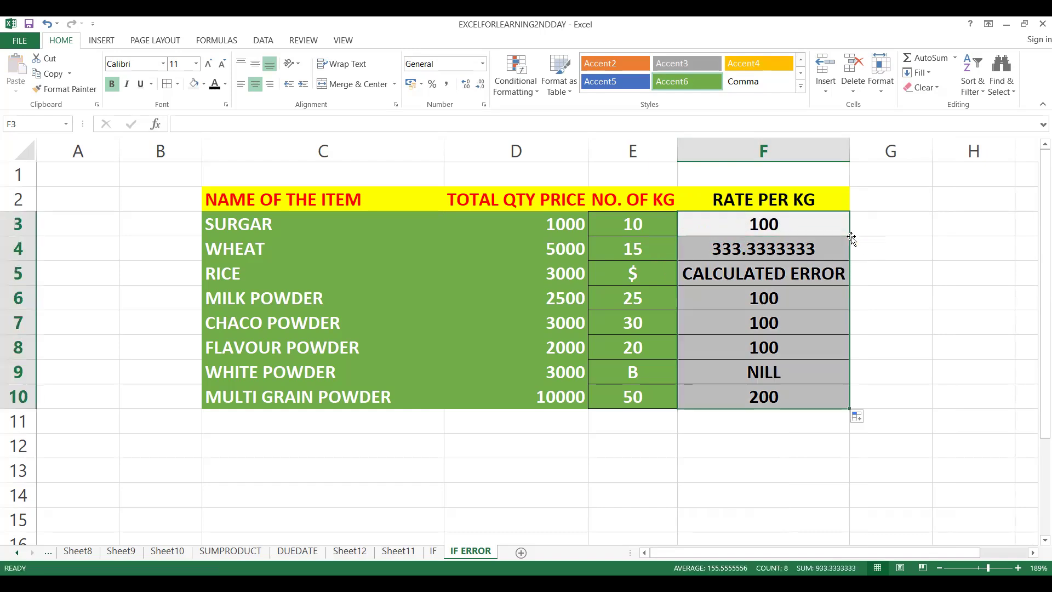
pyautogui.click(715, 387)
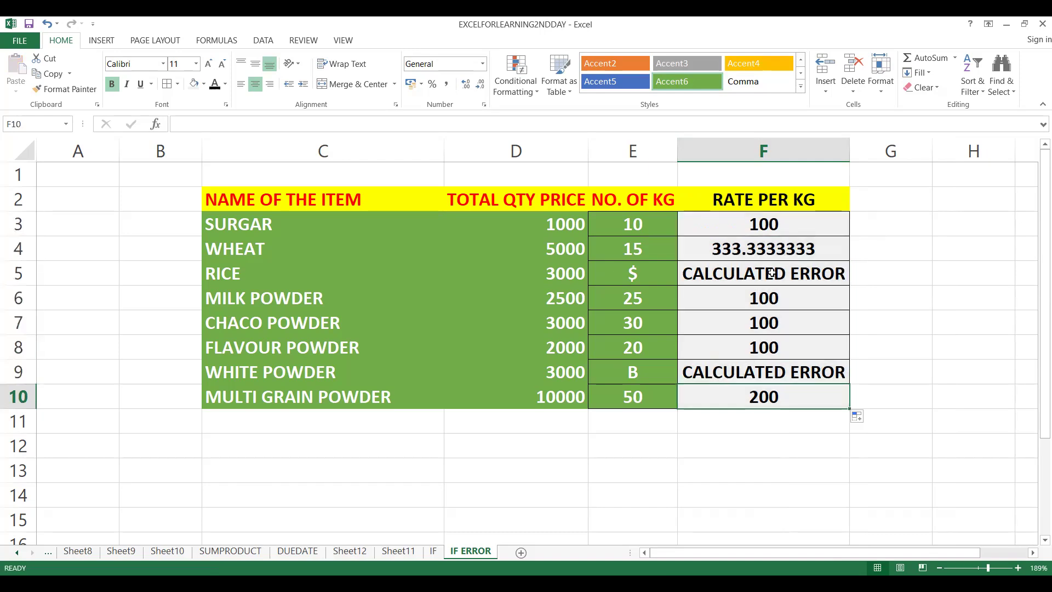
pyautogui.click(771, 222)
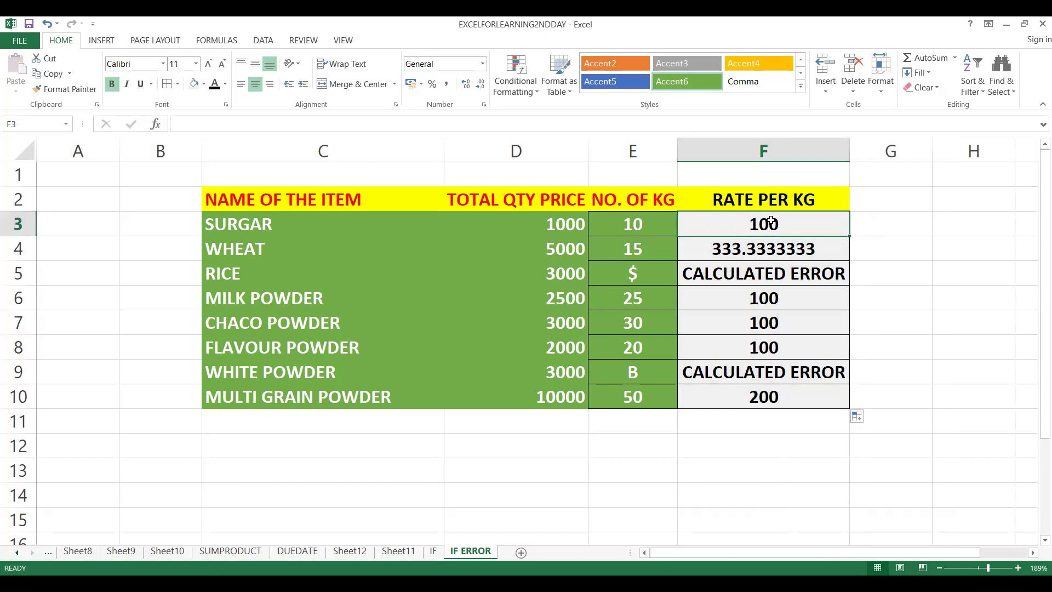
# Total the RATE PER KG column in F11 with =SUM(F3:F10).
pyautogui.click(700, 416)
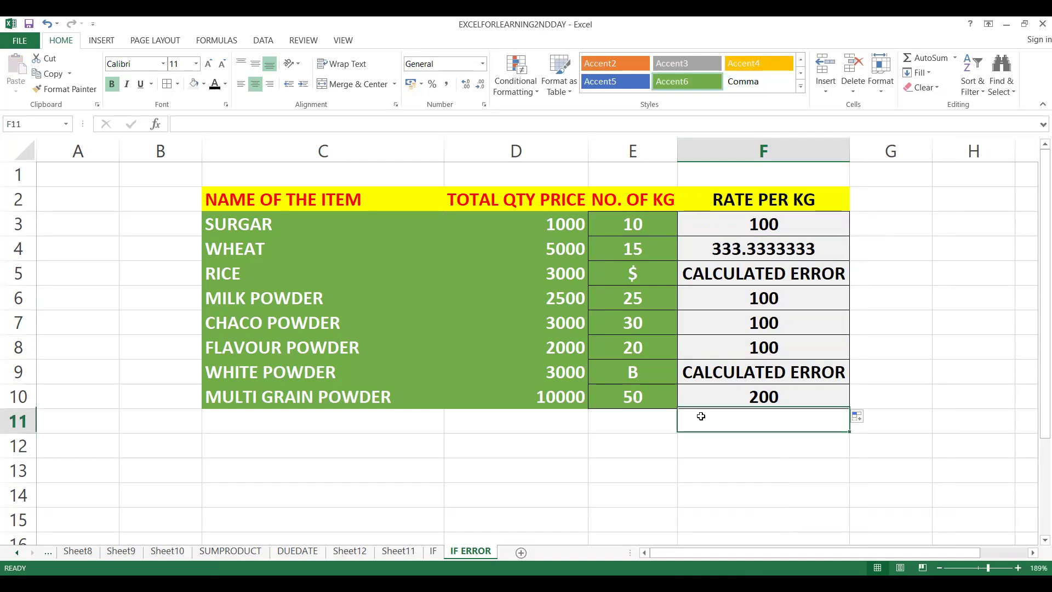
pyautogui.write('=')
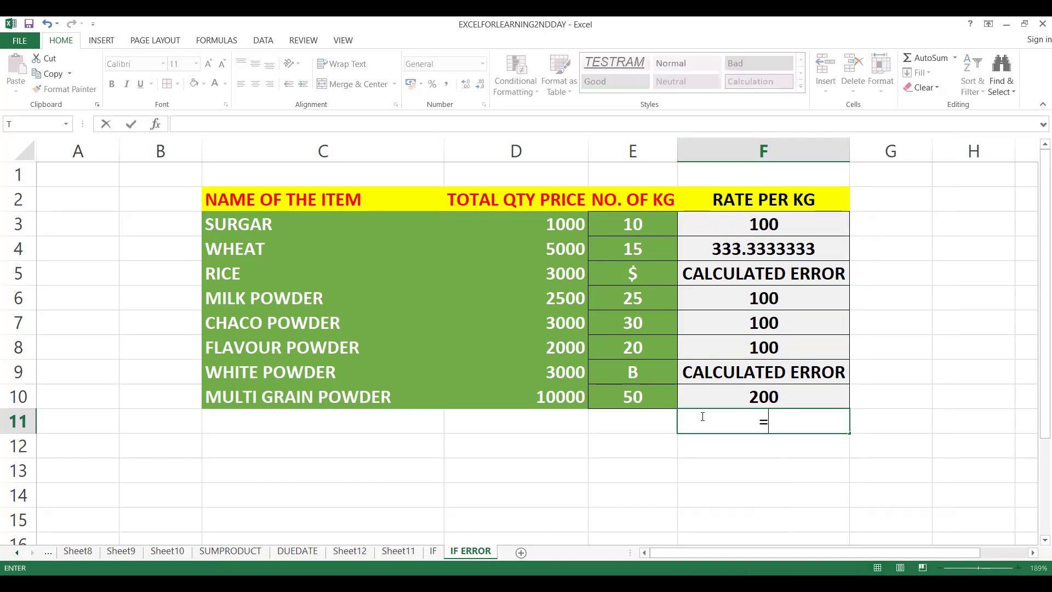
pyautogui.write('SUM')
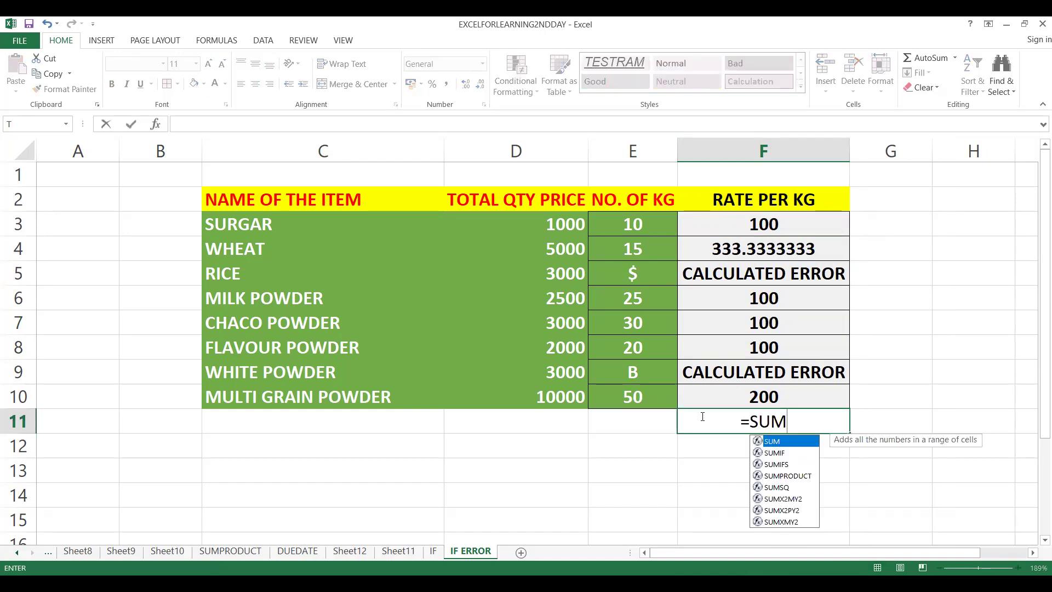
pyautogui.write('(')
pyautogui.press('Up')
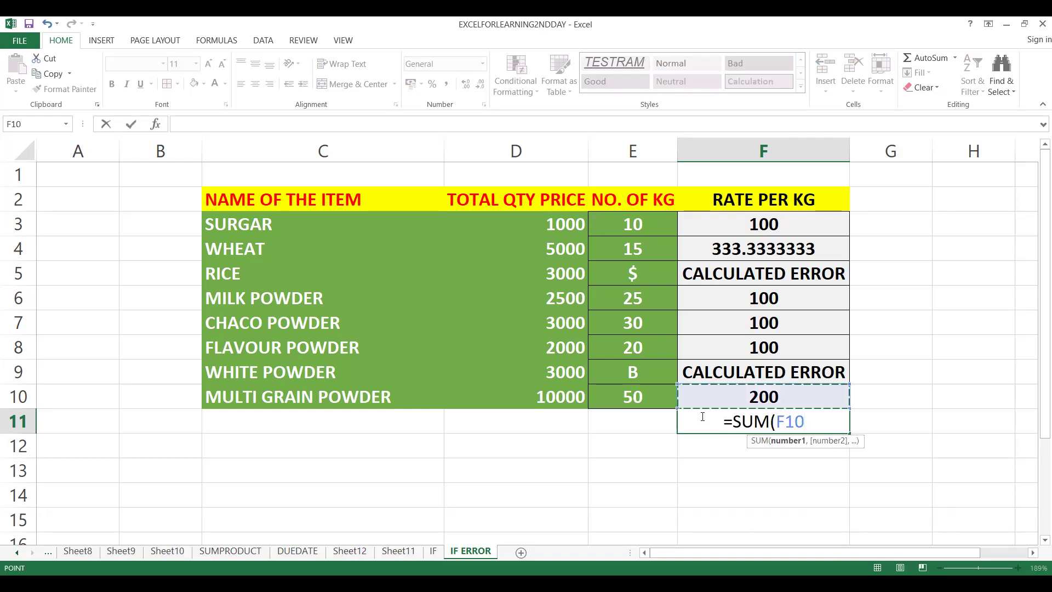
pyautogui.hotkey('shift', 'Up')
pyautogui.hotkey('shift', 'Up')
pyautogui.hotkey('shift', 'Up')
pyautogui.hotkey('shift', 'Up')
pyautogui.hotkey('shift', 'Up')
pyautogui.hotkey('shift', 'Up')
pyautogui.hotkey('shift', 'Up')
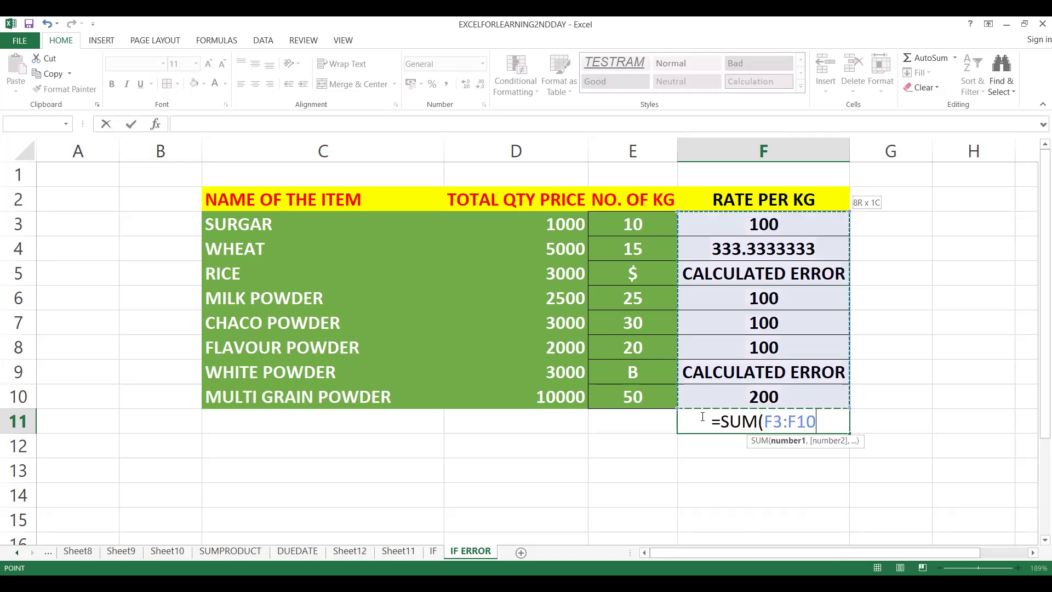
pyautogui.write(')')
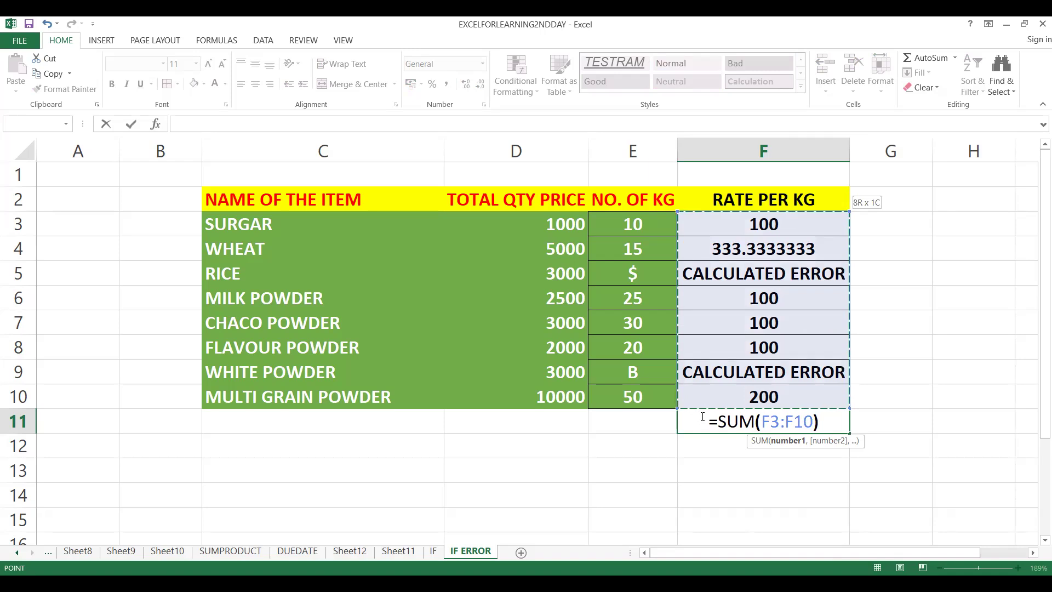
pyautogui.press('Return')
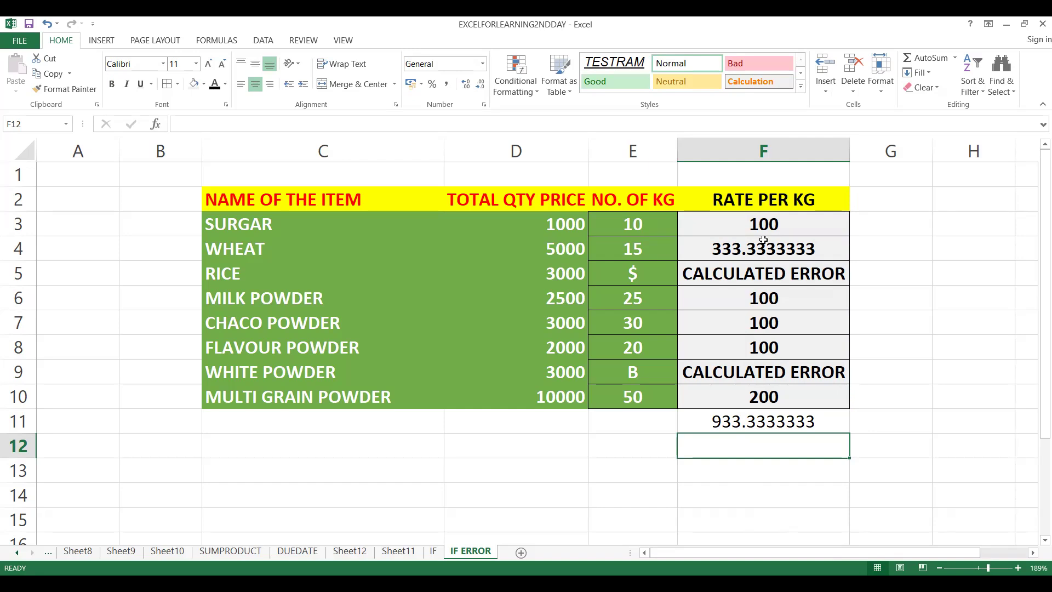
# Remove the "CALCULATED ERROR" value_if_error argument and its comma from the RICE formula in F5.
pyautogui.click(731, 377)
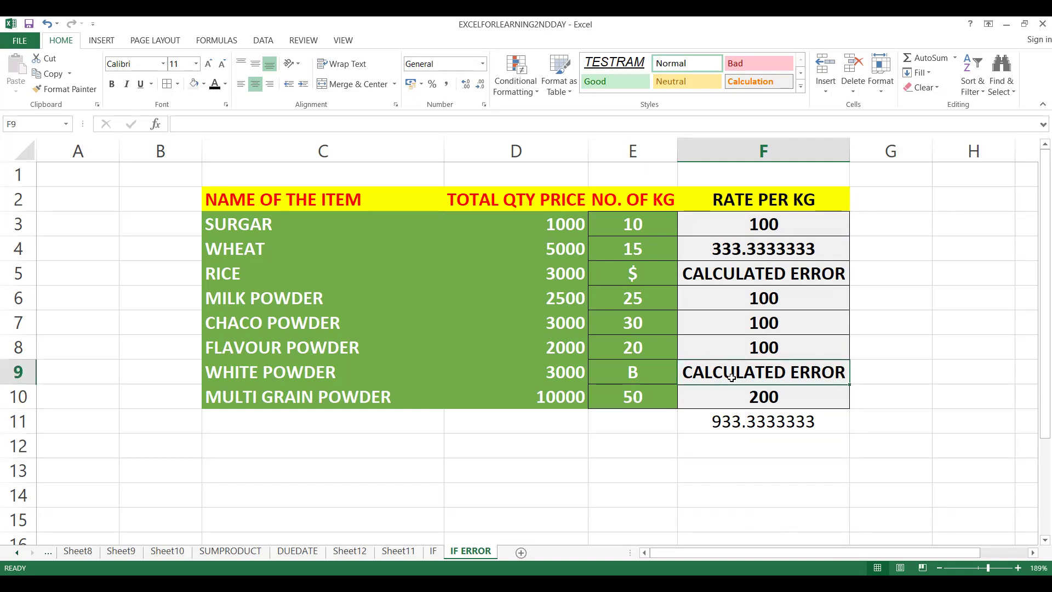
pyautogui.click(745, 274)
pyautogui.doubleClick(745, 273)
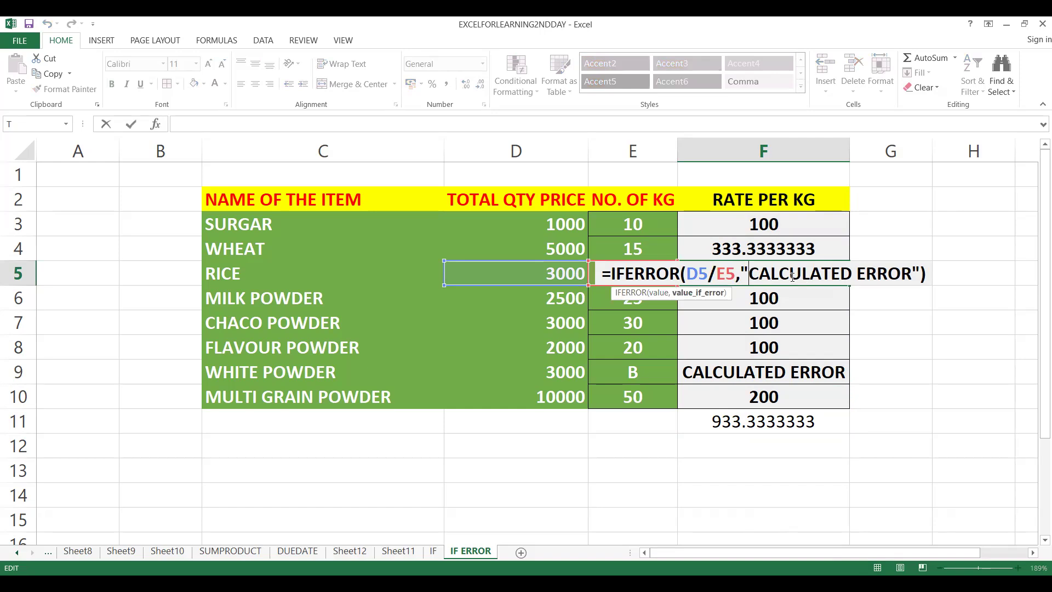
pyautogui.press('Delete')
pyautogui.press('Delete')
pyautogui.press('Delete')
pyautogui.press('Delete')
pyautogui.press('Delete')
pyautogui.press('Delete')
pyautogui.press('Delete')
pyautogui.press('Delete')
pyautogui.press('Delete')
pyautogui.press('Delete')
pyautogui.press('Delete')
pyautogui.press('Delete')
pyautogui.press('Delete')
pyautogui.press('Delete')
pyautogui.press('Delete')
pyautogui.press('Delete')
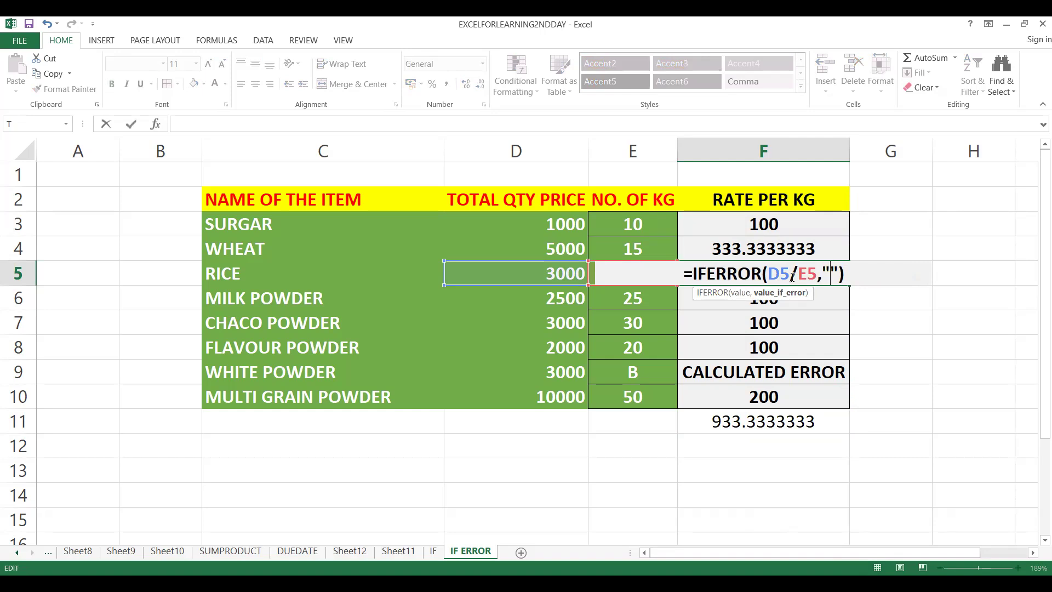
pyautogui.press('BackSpace')
pyautogui.press('BackSpace')
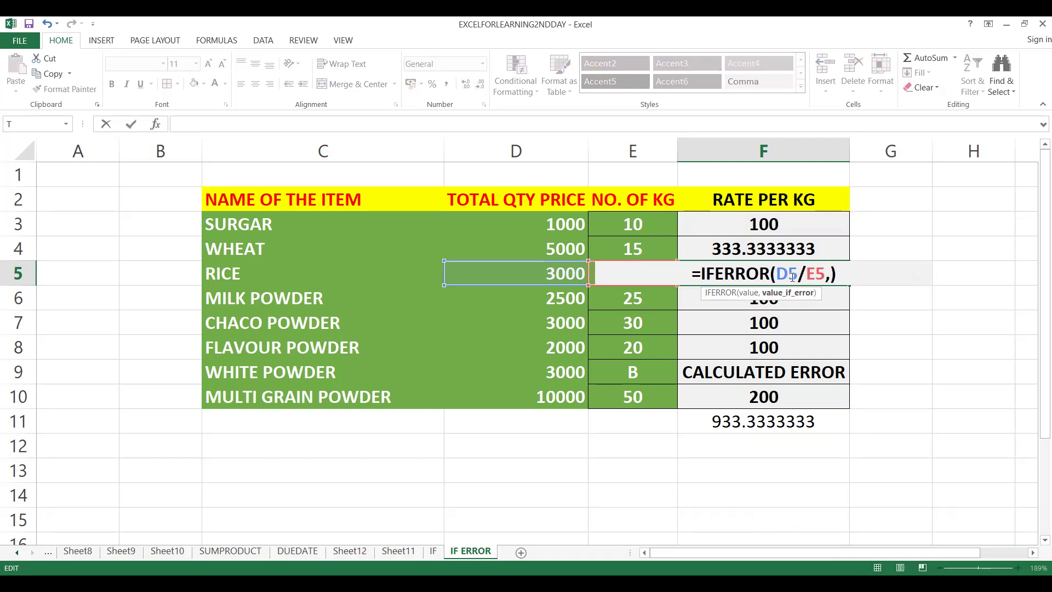
pyautogui.press('BackSpace')
pyautogui.press('Return')
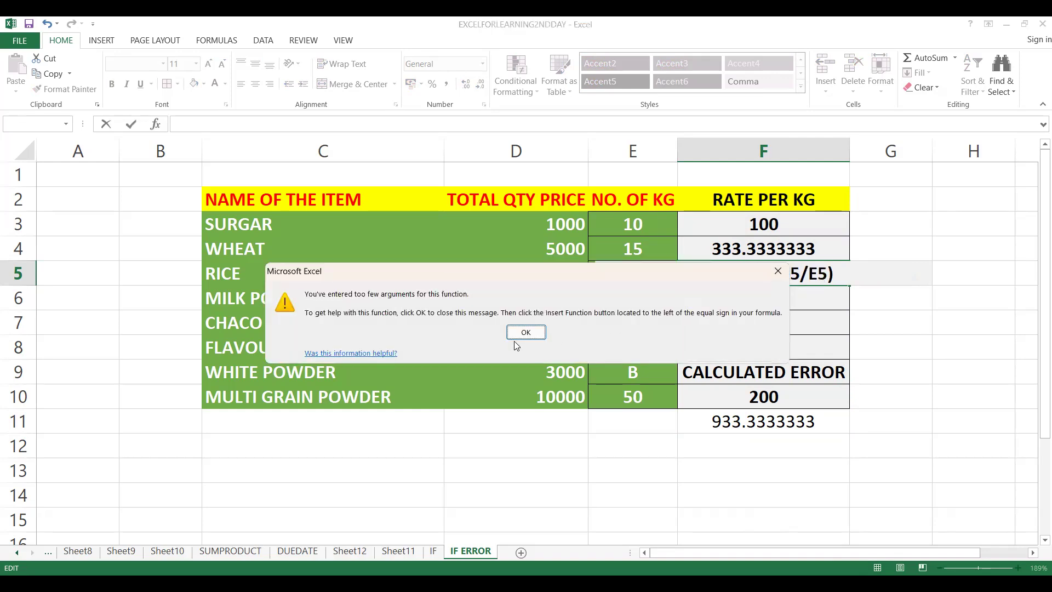
pyautogui.click(526, 331)
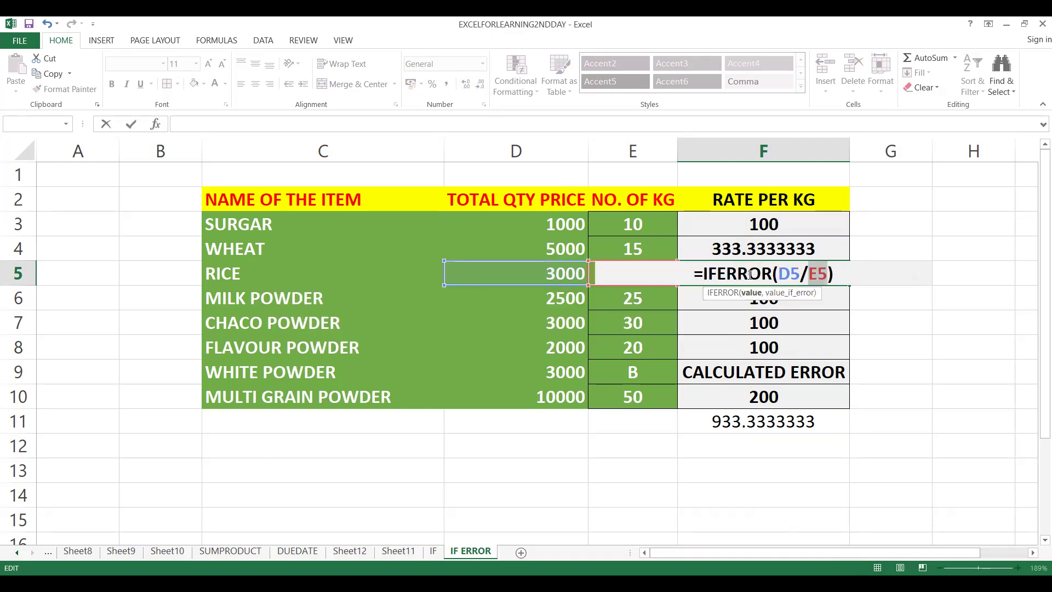
# Delete the IFERROR function name from F5, leaving the plain division =(D5/E5).
pyautogui.click(718, 278)
pyautogui.click(699, 274)
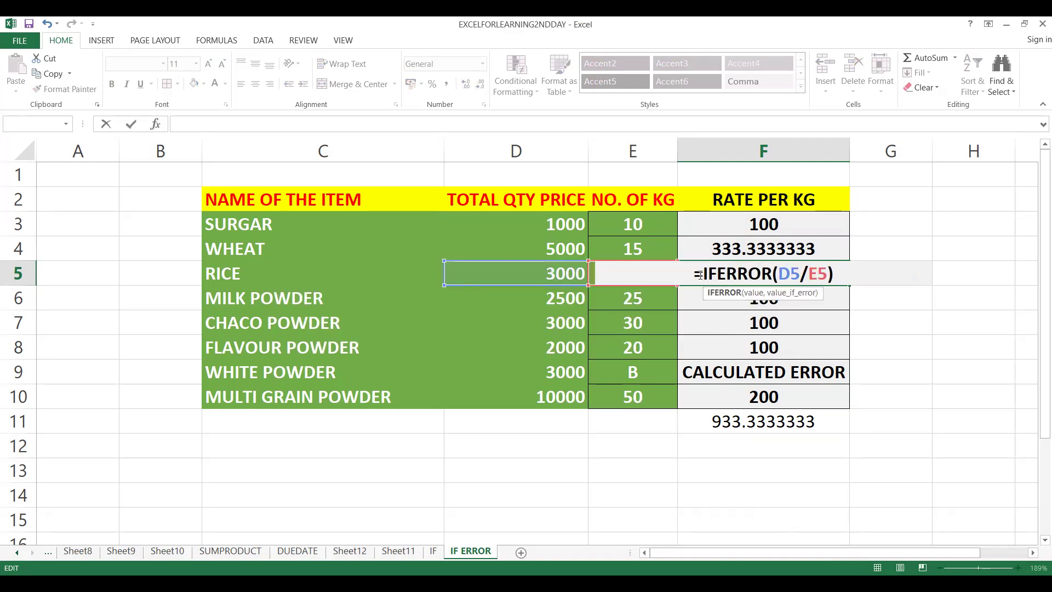
pyautogui.click(700, 275)
pyautogui.press('Delete')
pyautogui.press('Delete')
pyautogui.press('Delete')
pyautogui.press('Delete')
pyautogui.press('Delete')
pyautogui.press('Delete')
pyautogui.press('Delete')
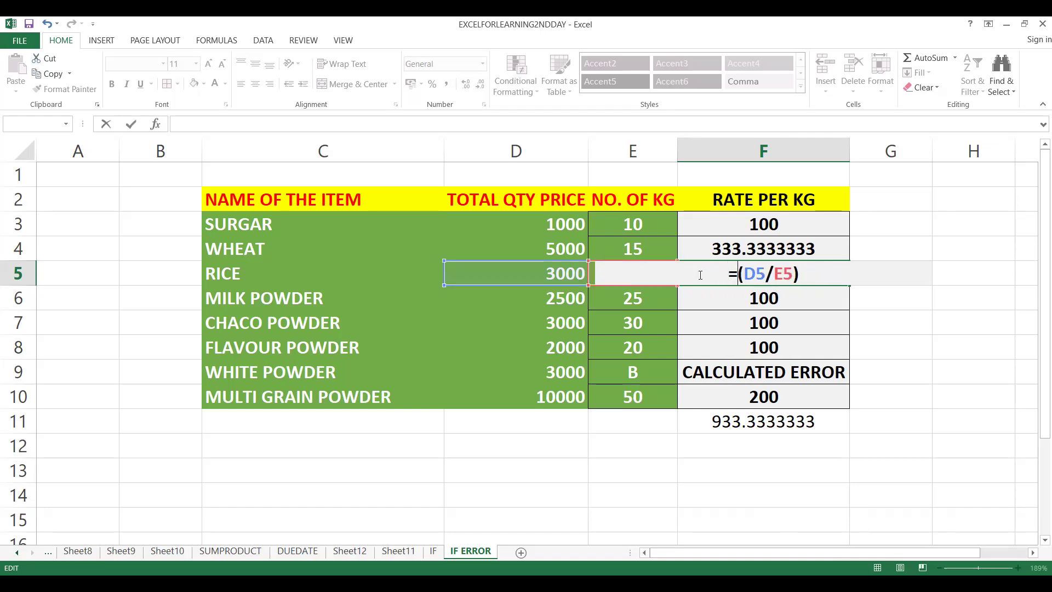
pyautogui.press('Return')
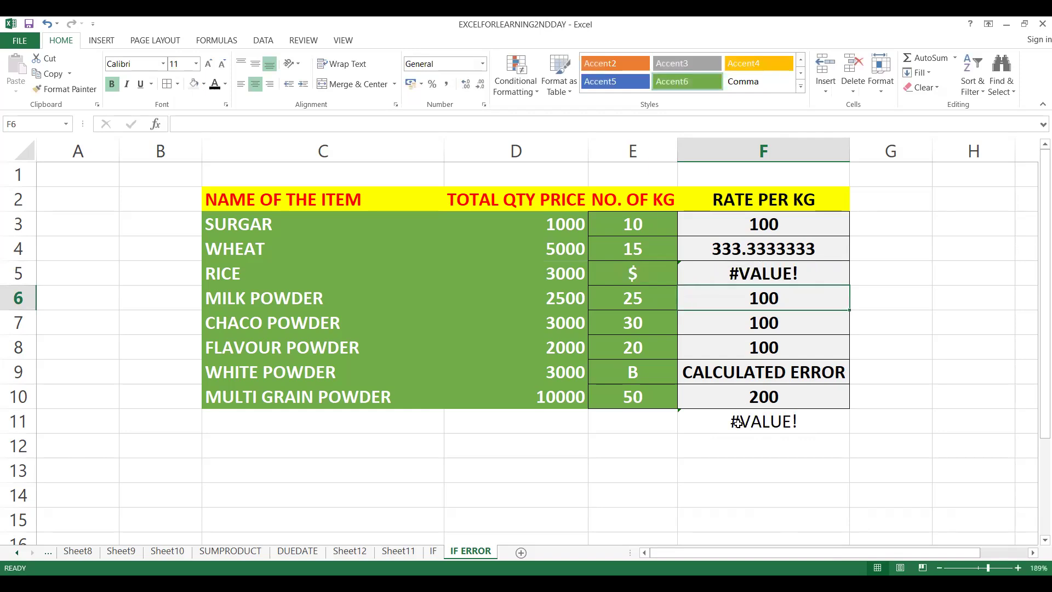
# Copy the plain division formula from F5 into F3 and fill it down to F10.
pyautogui.click(736, 273)
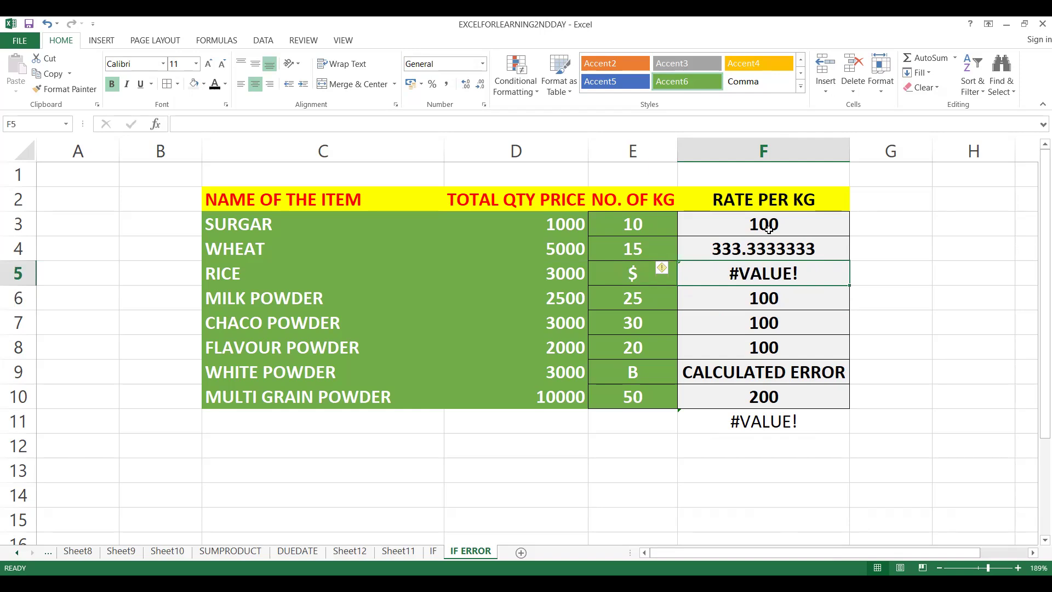
pyautogui.click(744, 373)
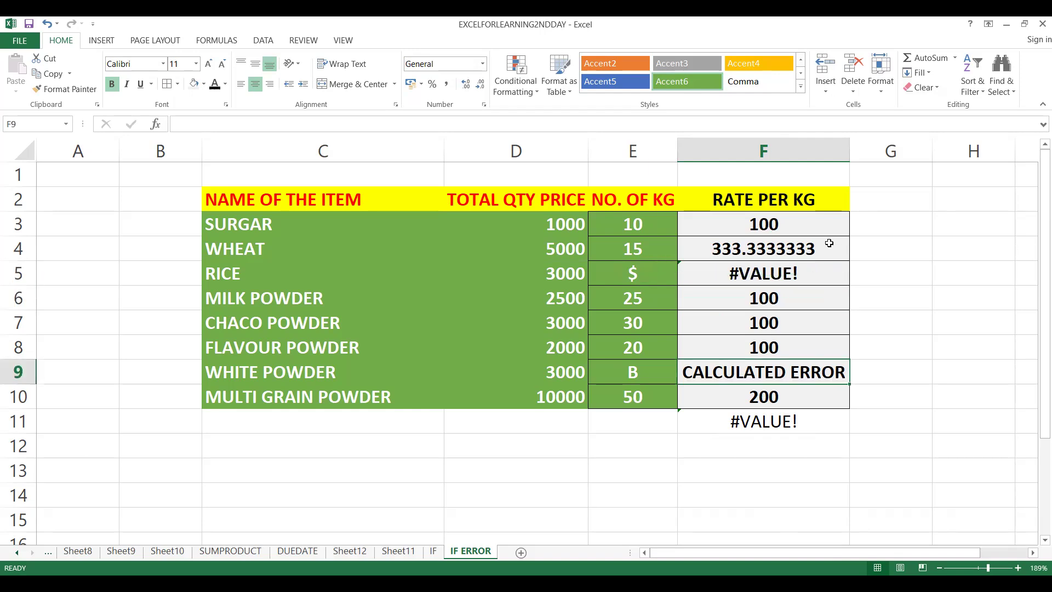
pyautogui.click(799, 269)
pyautogui.hotkey('ctrl', 'c')
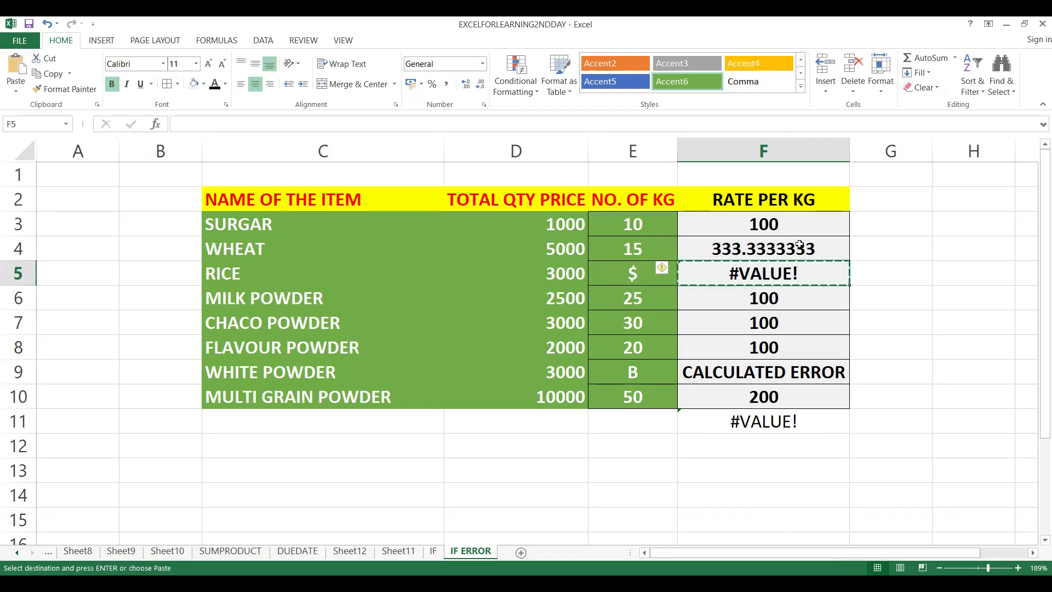
pyautogui.click(799, 226)
pyautogui.hotkey('ctrl', 'v')
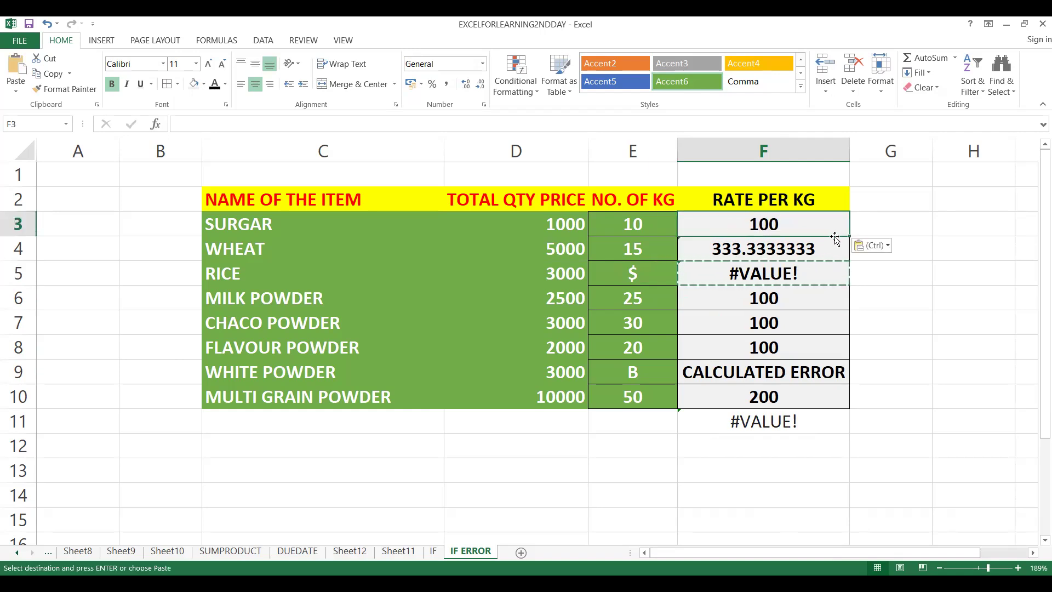
pyautogui.doubleClick(849, 237)
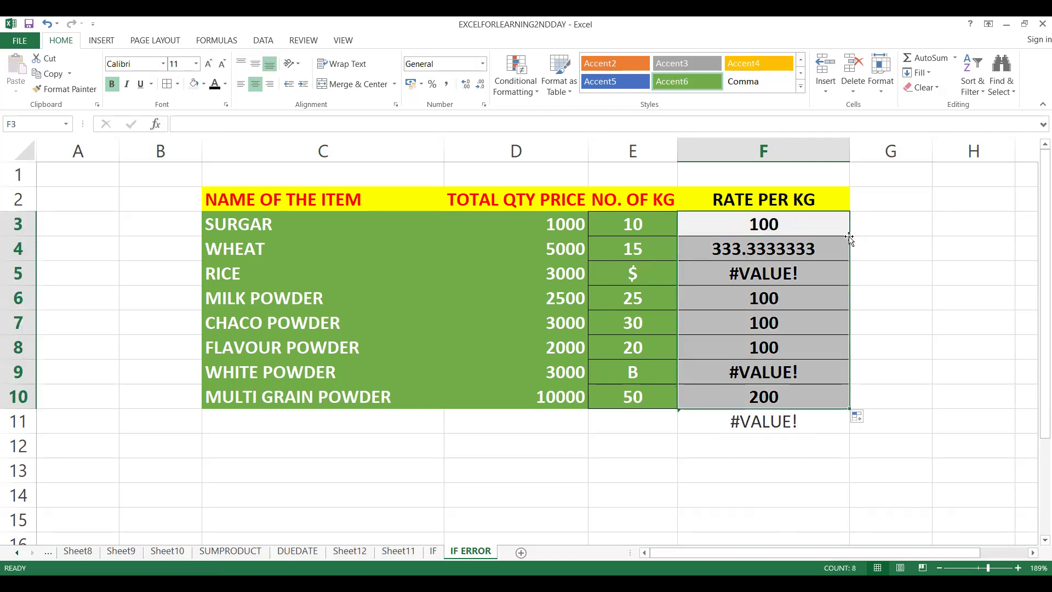
# Inspect the division formula in F3 without changing it, and check the column total in F11.
pyautogui.click(776, 223)
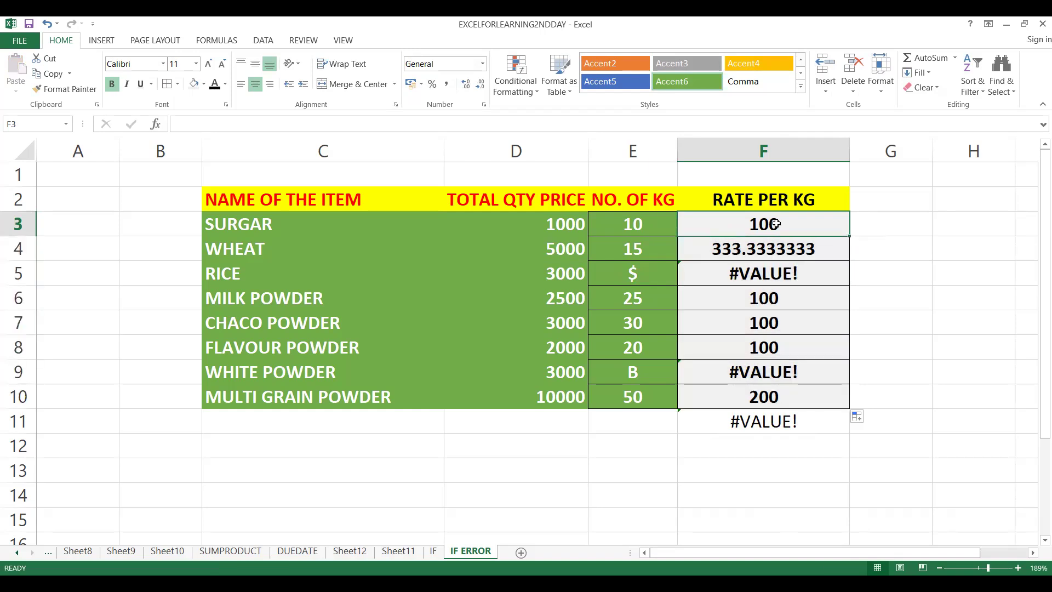
pyautogui.doubleClick(775, 224)
pyautogui.doubleClick(778, 225)
pyautogui.click(764, 253)
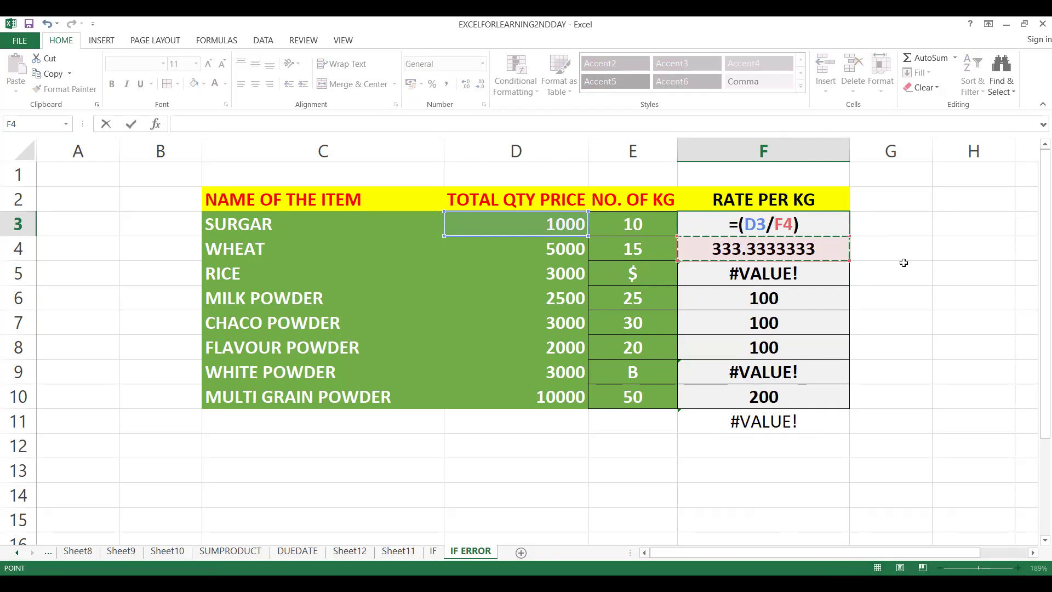
pyautogui.press('Escape')
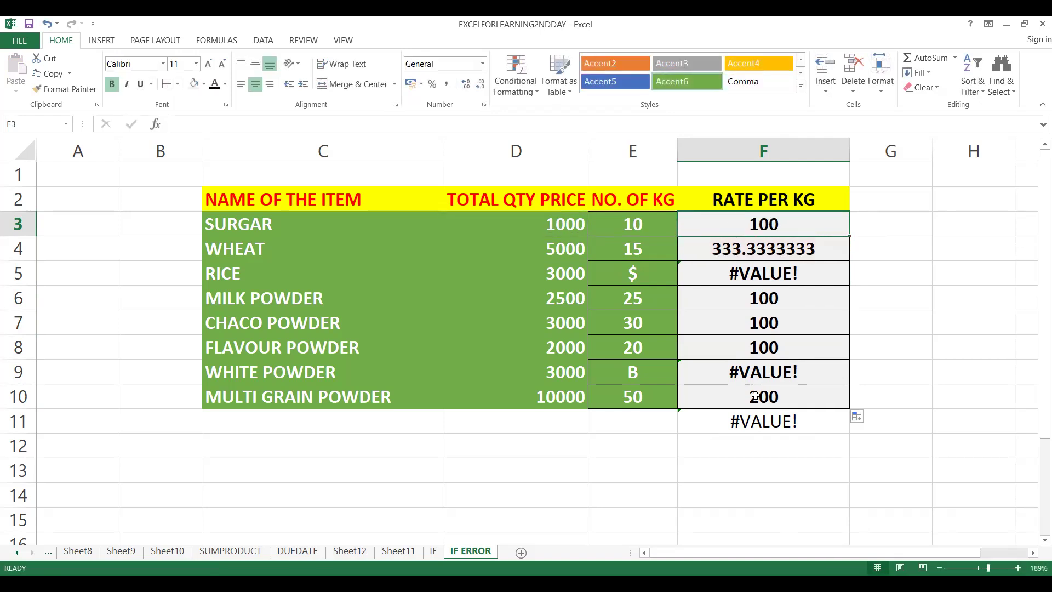
pyautogui.click(757, 423)
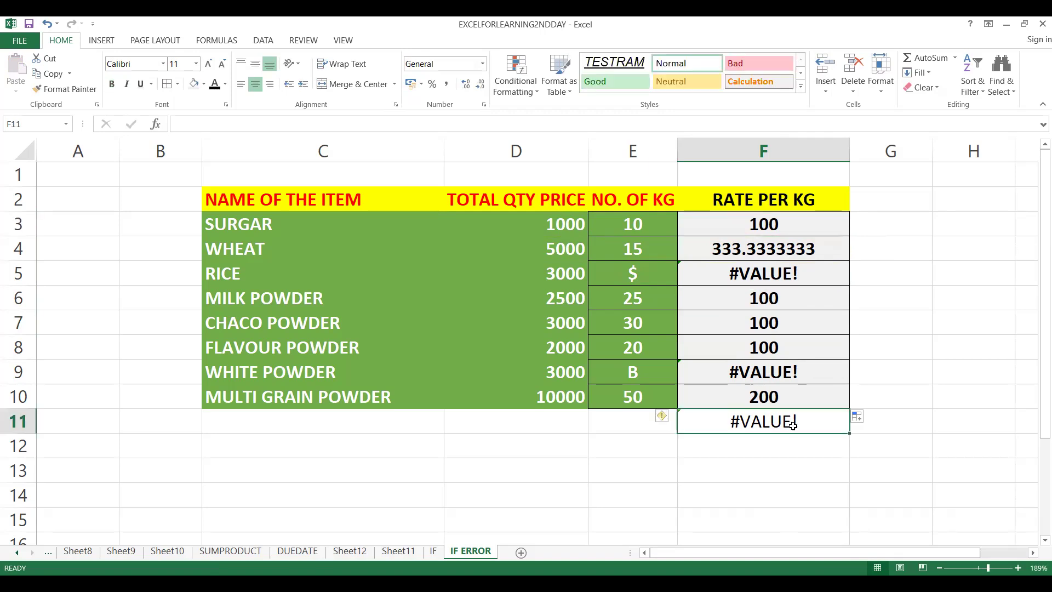
# Replace the F3 formula with =IFERROR(D3/E3,"0") and reselect the cell.
pyautogui.click(815, 220)
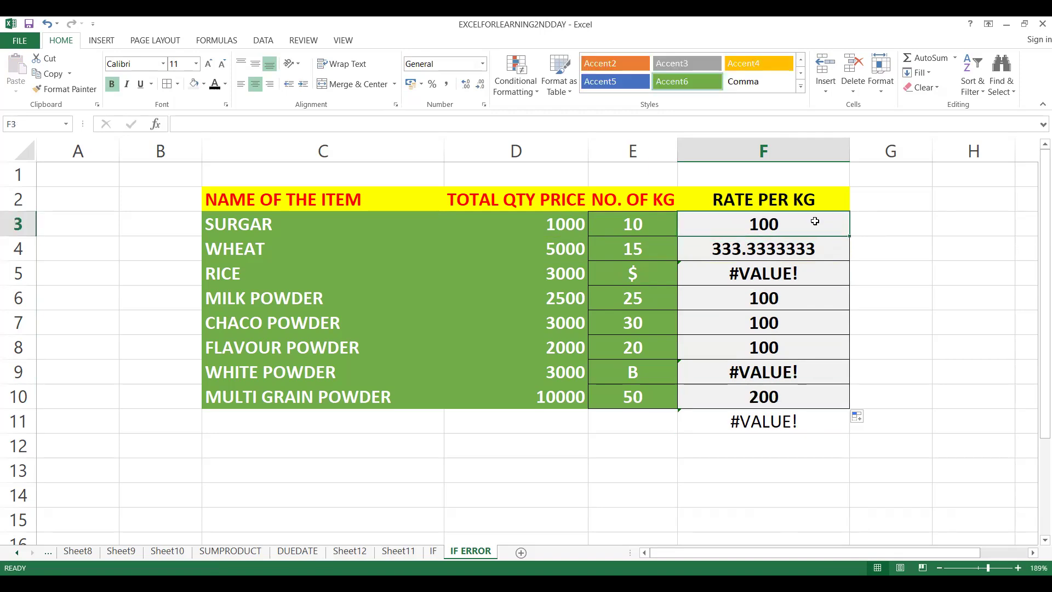
pyautogui.write('=')
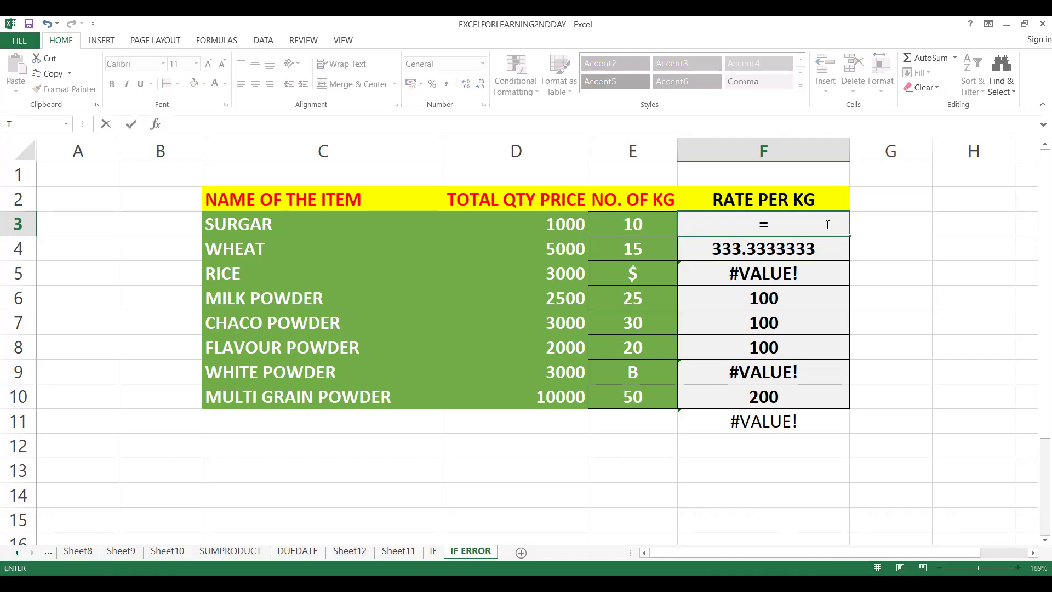
pyautogui.write('IFERROR')
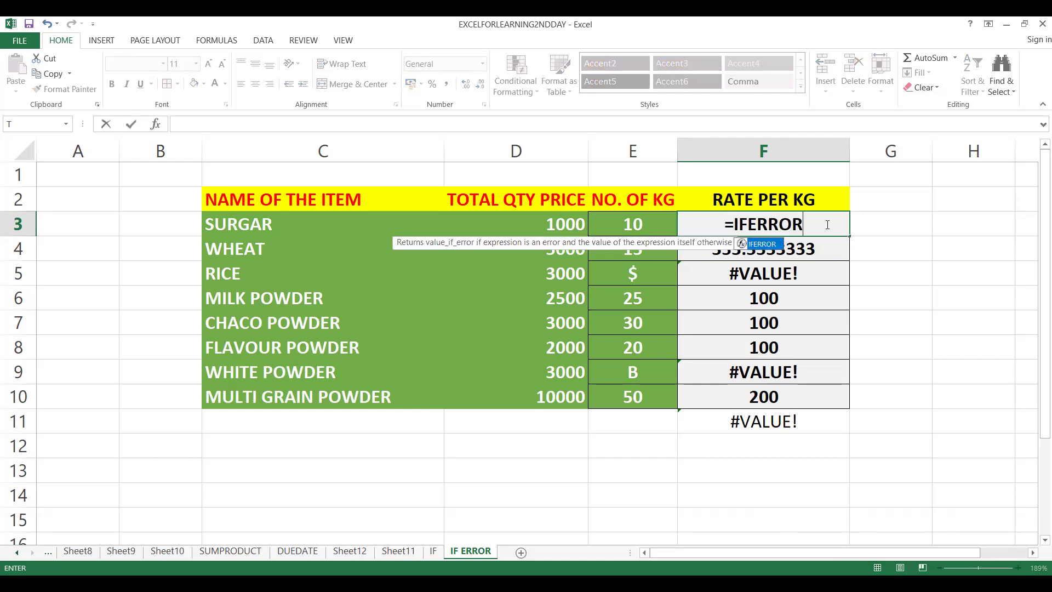
pyautogui.write('(')
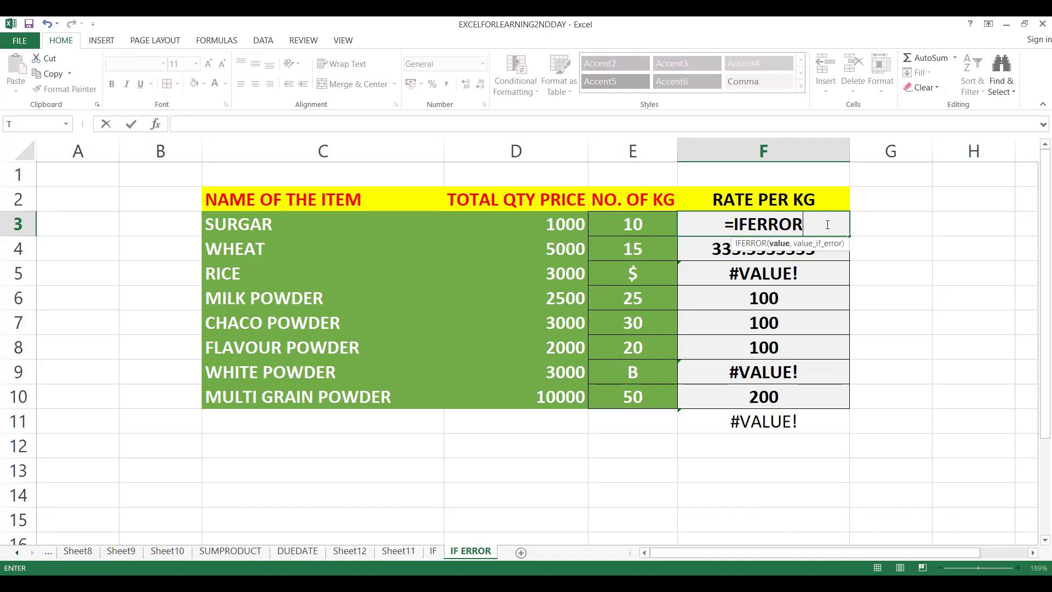
pyautogui.press('Left')
pyautogui.press('Left')
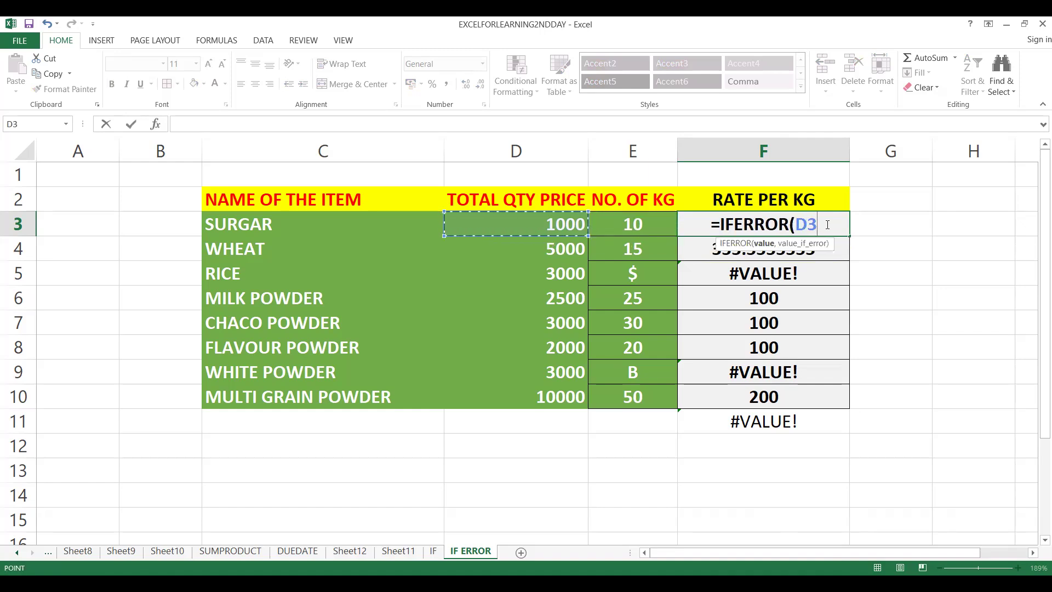
pyautogui.write('/')
pyautogui.press('Left')
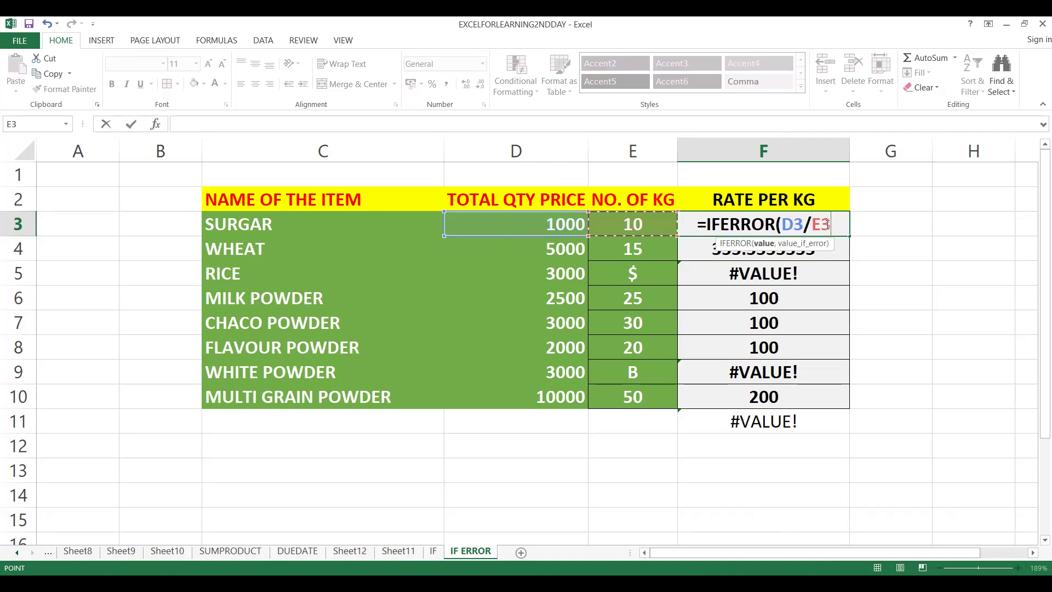
pyautogui.write(',"')
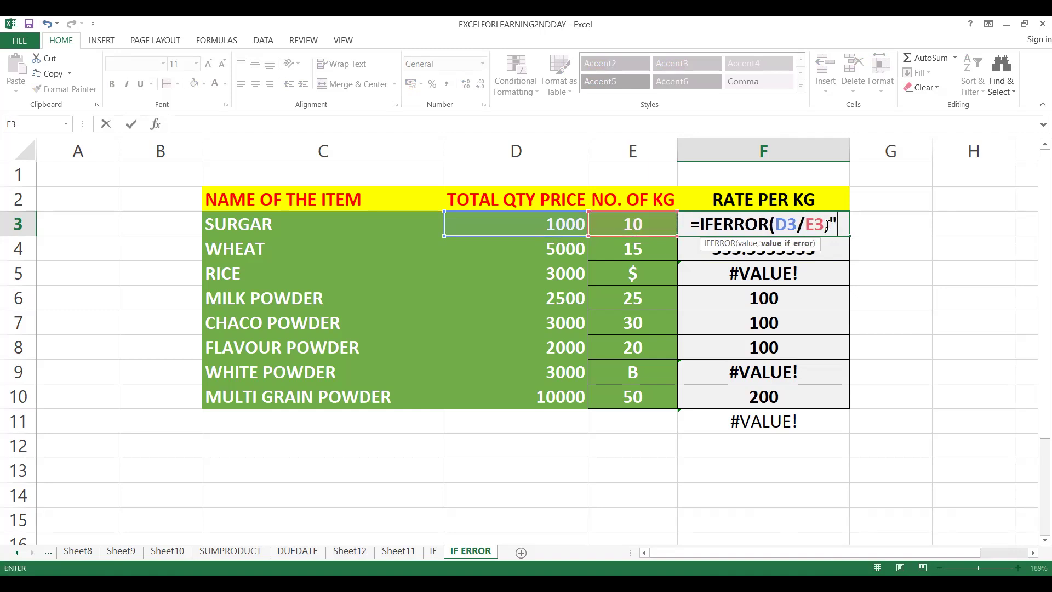
pyautogui.write('0')
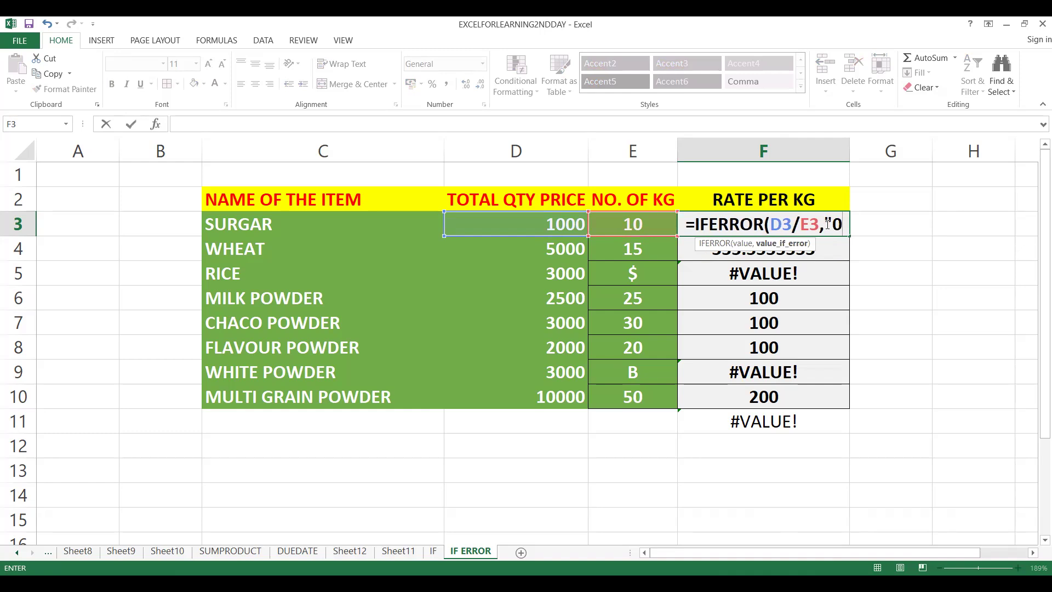
pyautogui.write('")')
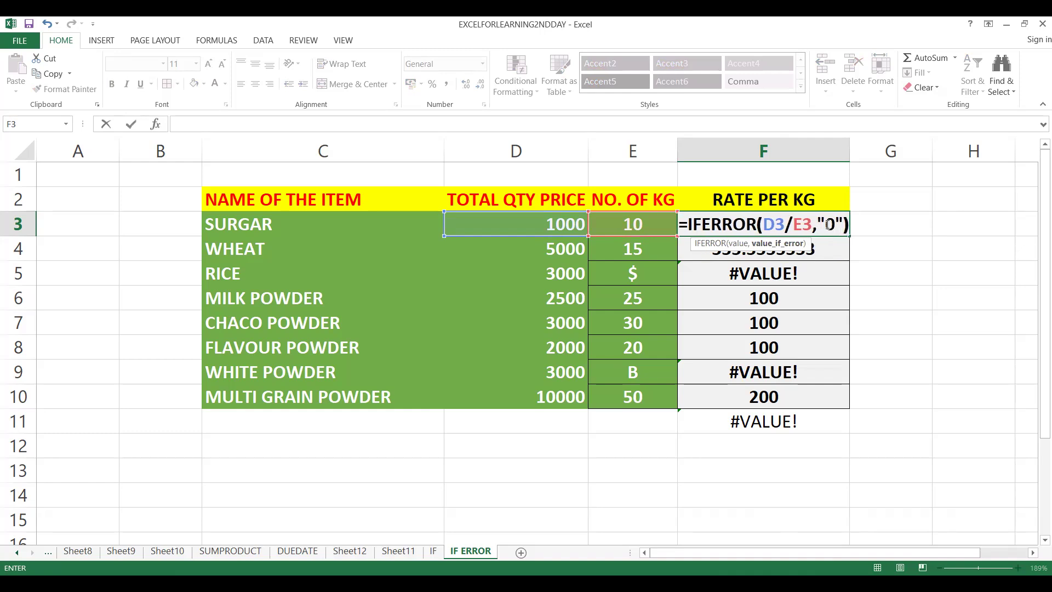
pyautogui.press('Return')
pyautogui.moveTo(817, 216); pyautogui.dragTo(839, 232)
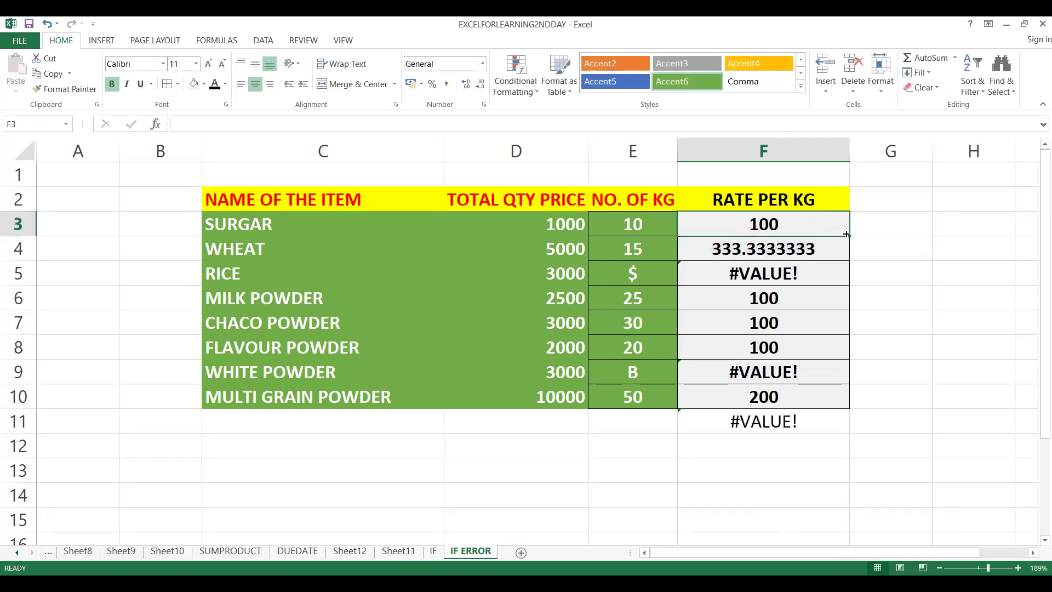
# Fill the IFERROR formula from F3 down to F10 and check the substituted result for RICE in F5.
pyautogui.doubleClick(849, 235)
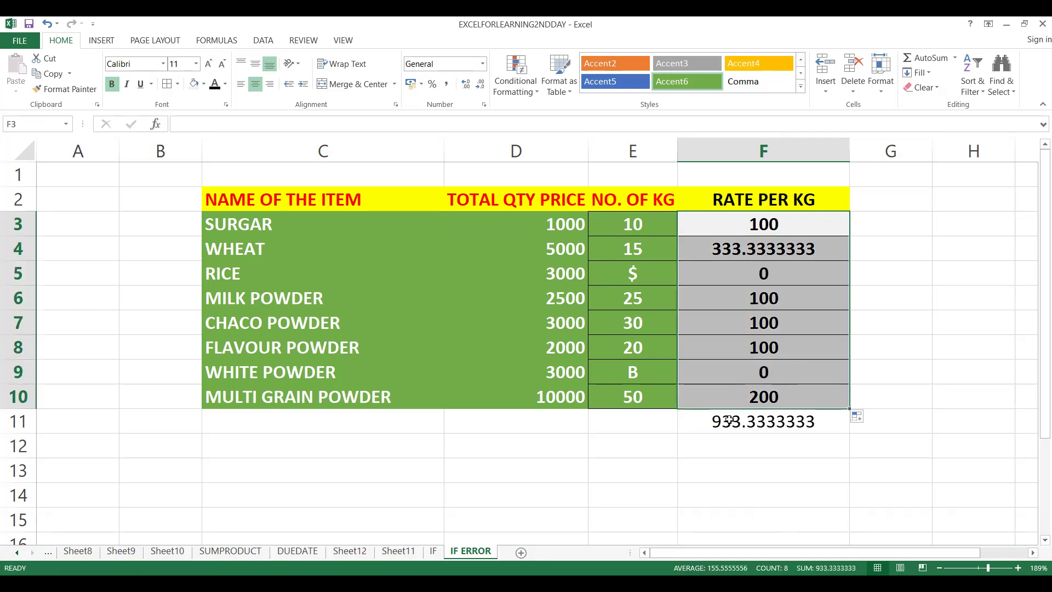
pyautogui.click(756, 399)
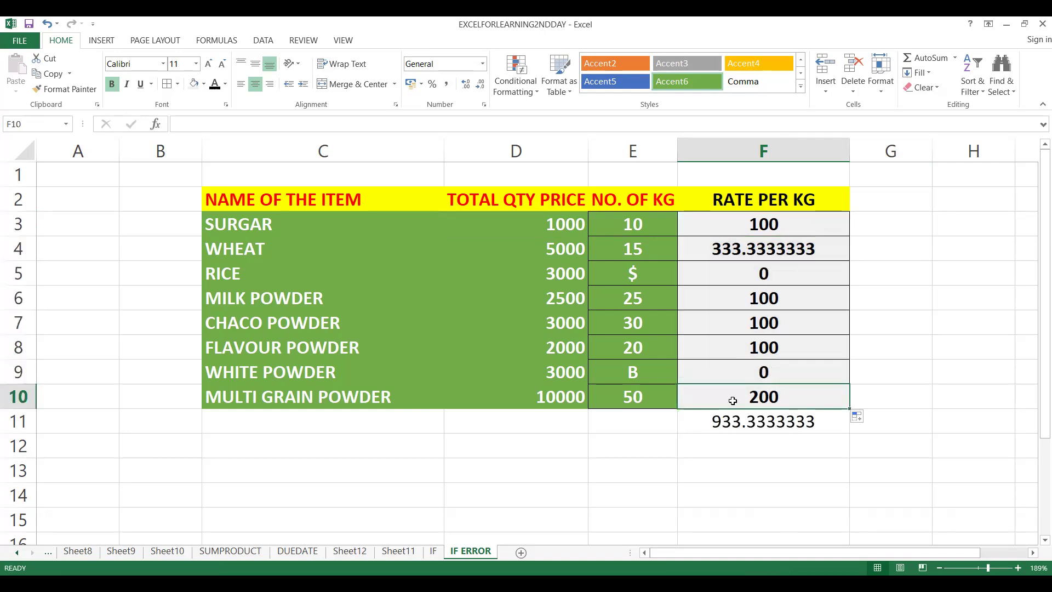
pyautogui.click(752, 270)
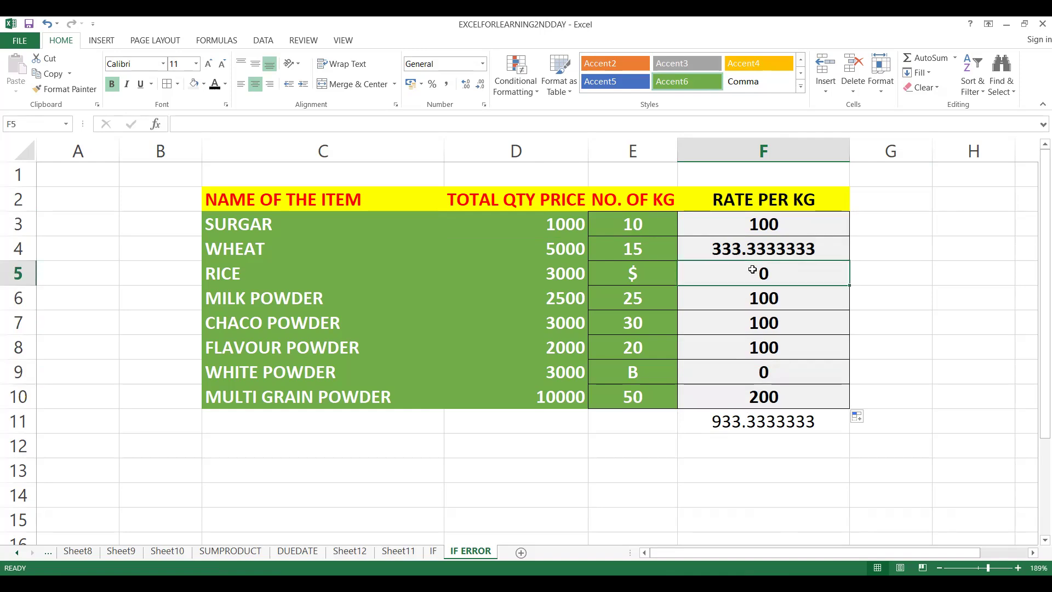
# Examine the IFERROR formula in F3 without changing it, and check the result for WHITE POWDER in F9.
pyautogui.click(766, 226)
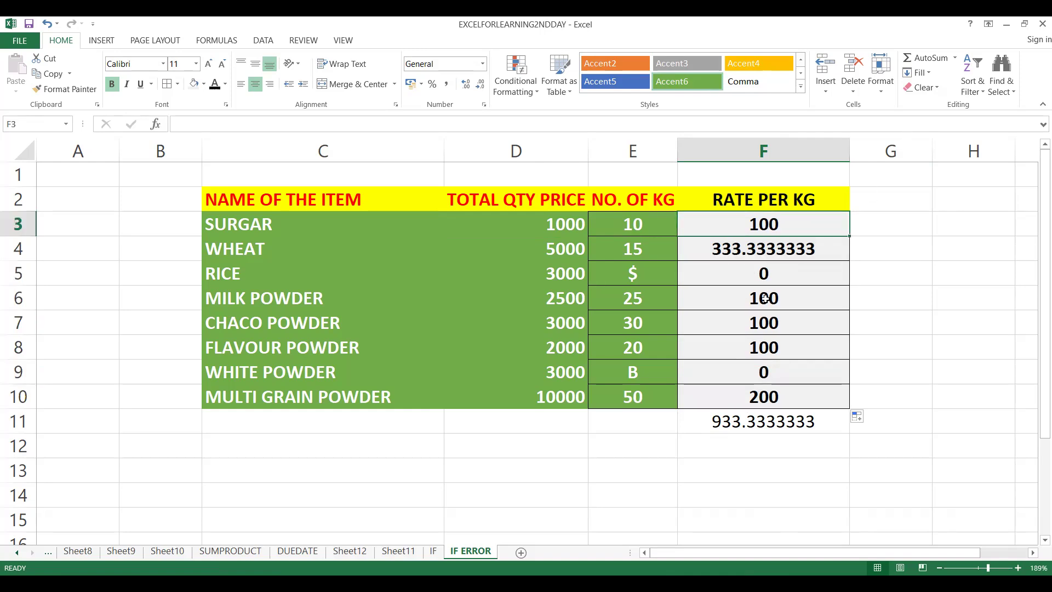
pyautogui.doubleClick(814, 223)
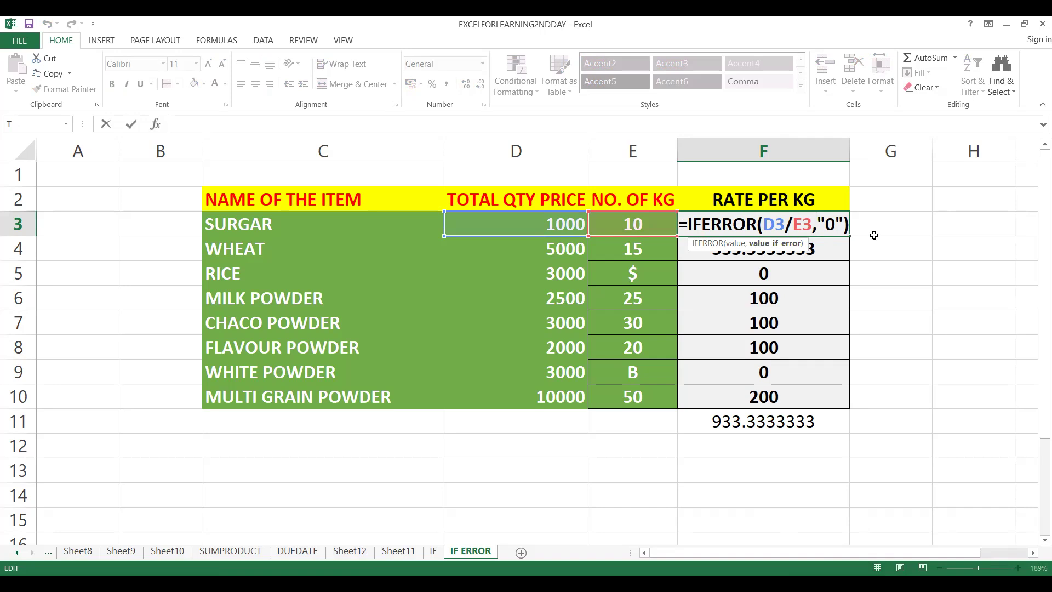
pyautogui.click(835, 225)
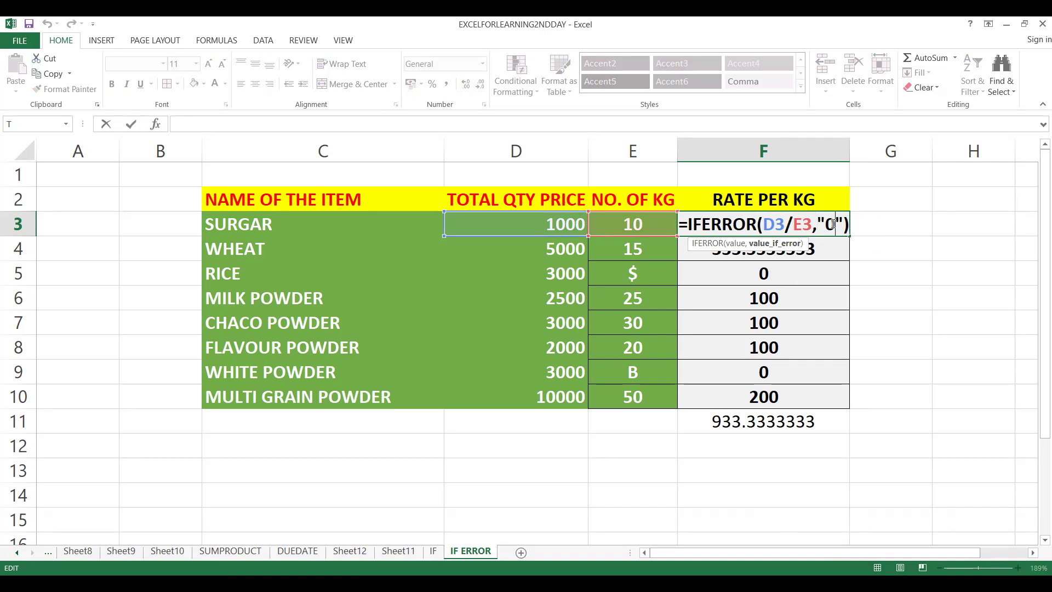
pyautogui.click(751, 371)
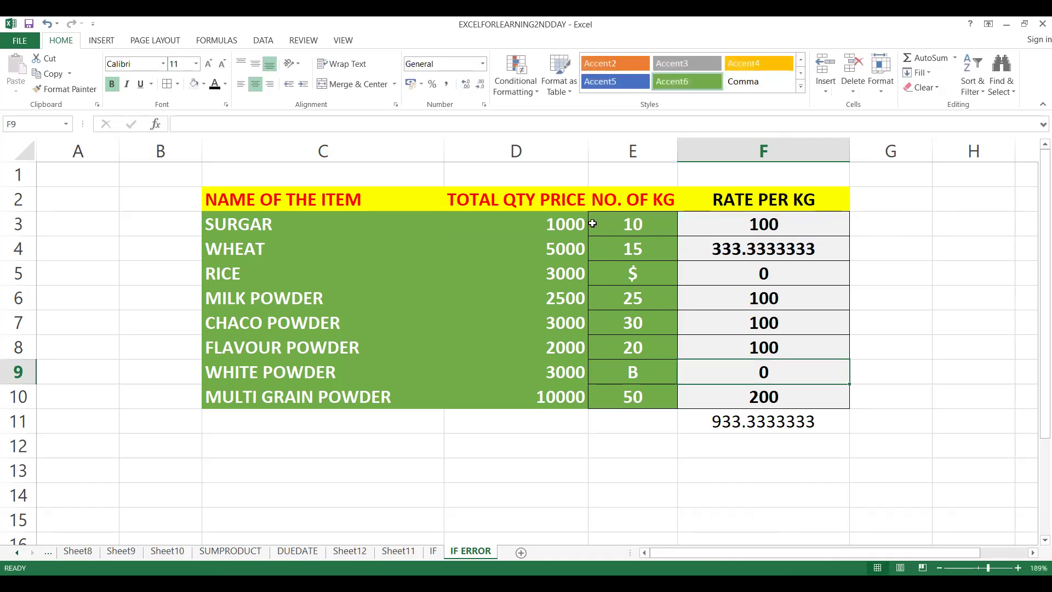
pyautogui.click(516, 21)
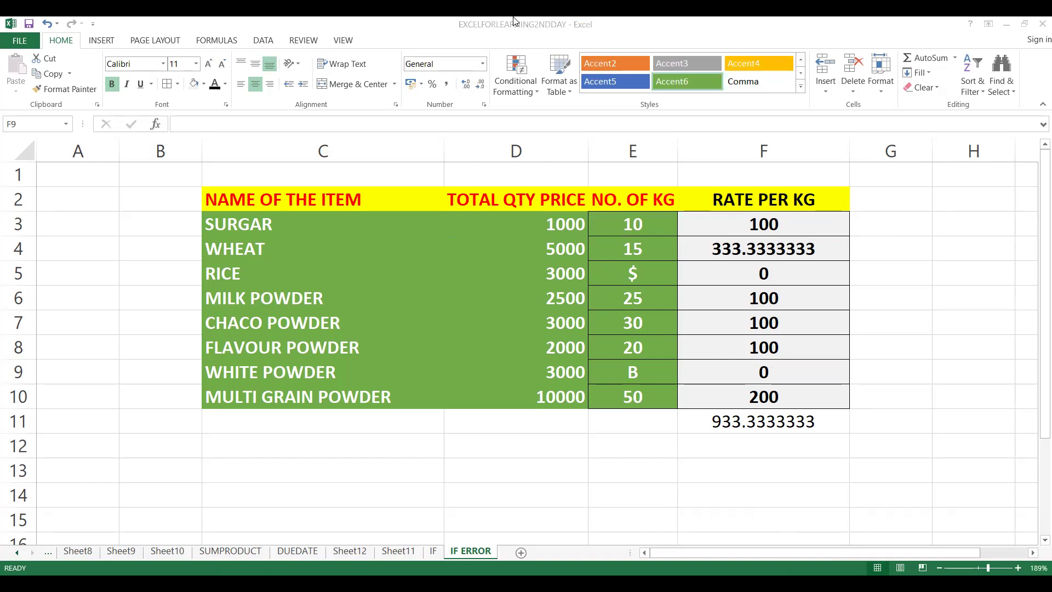